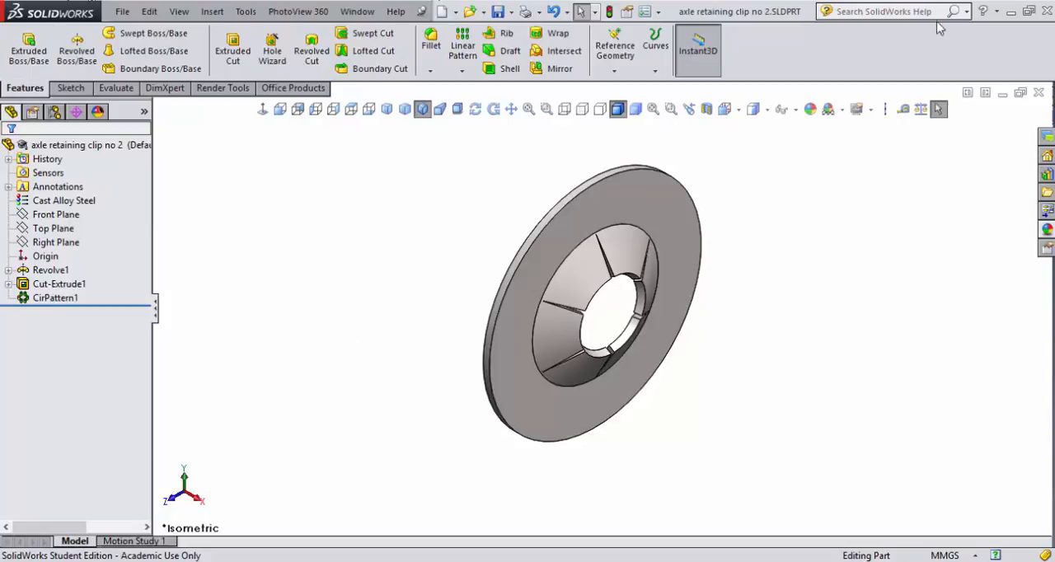
# Step: Open the Design Library and look through the parts stored in its Dragster Part folder
pyautogui.click(1047, 176)
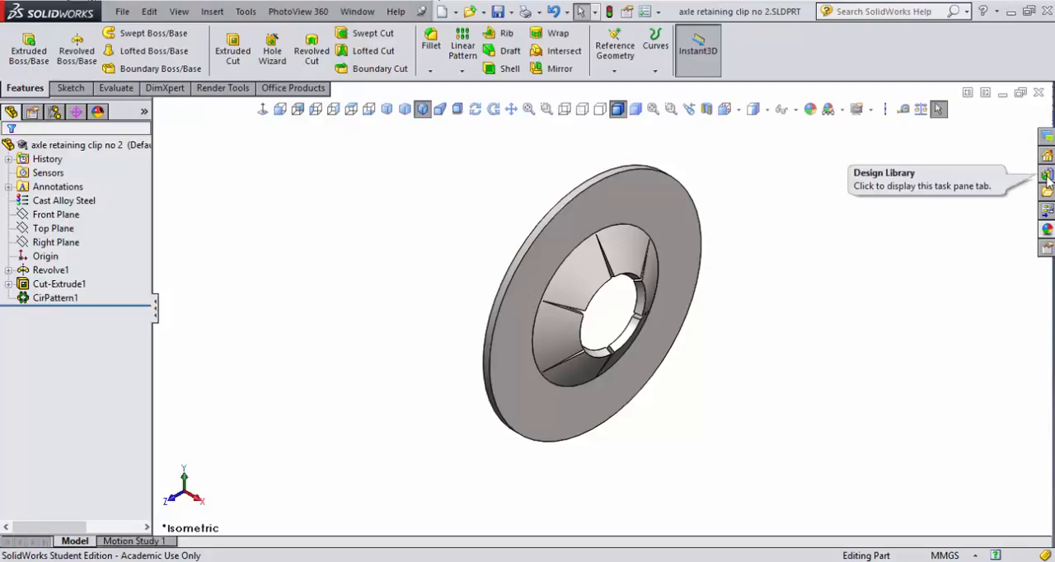
pyautogui.click(1046, 175)
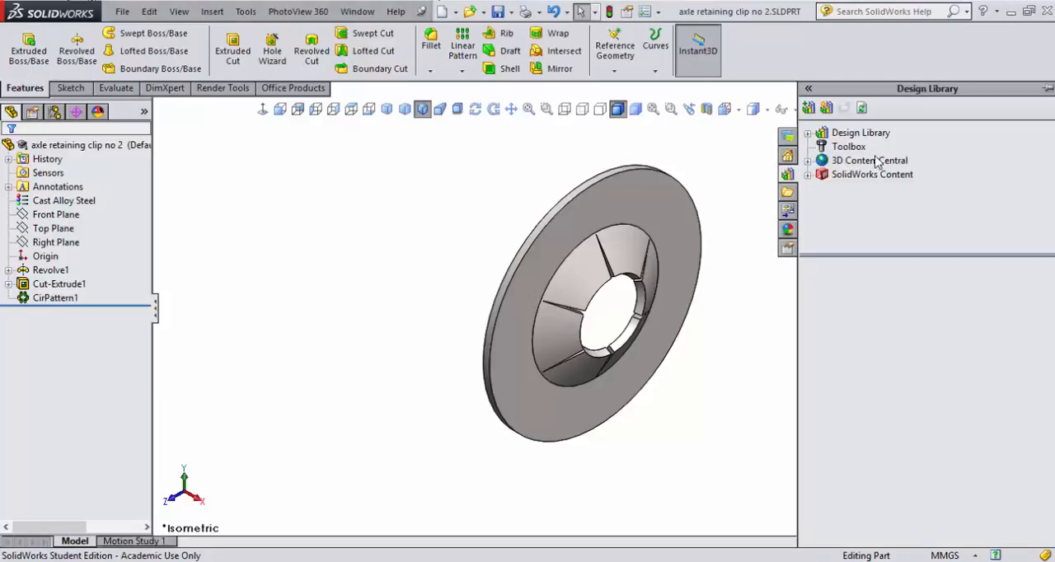
pyautogui.click(807, 134)
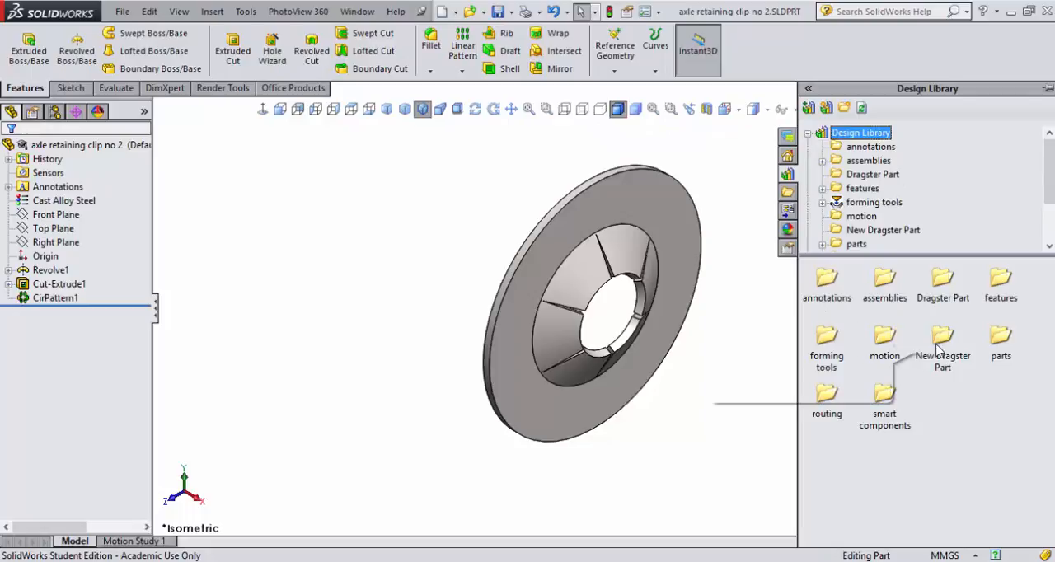
pyautogui.click(940, 285)
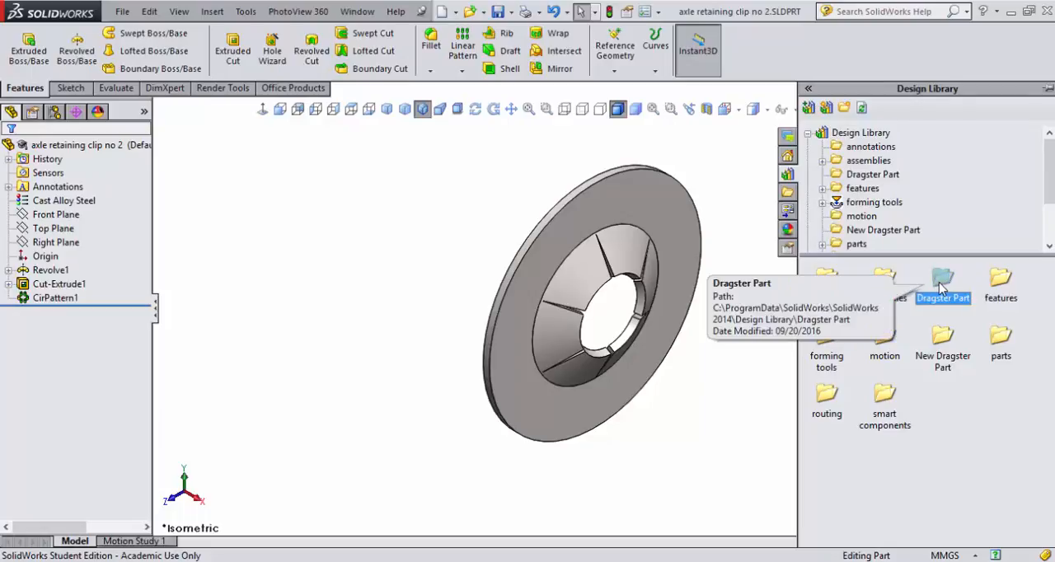
pyautogui.doubleClick(941, 285)
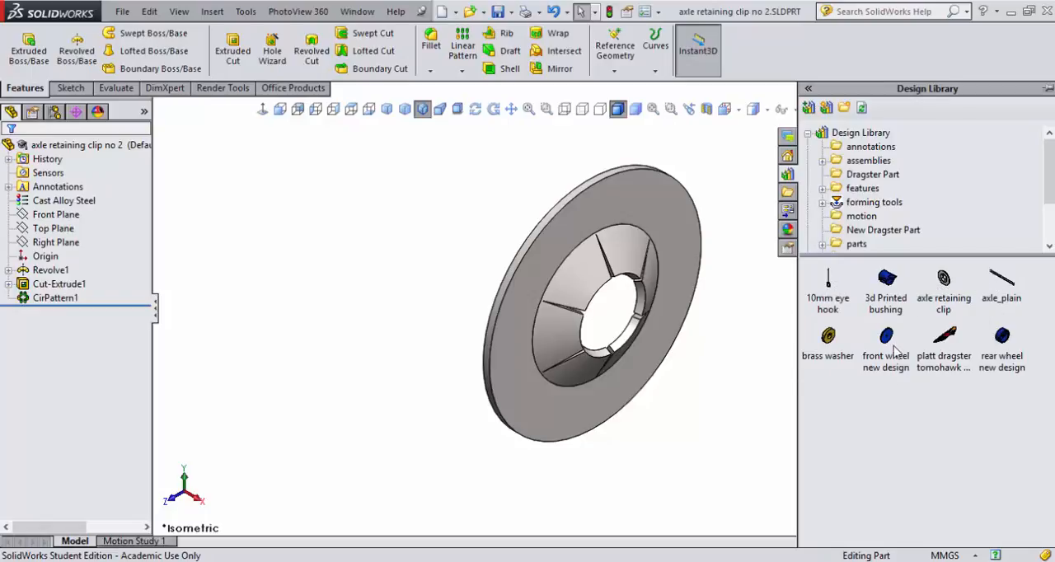
pyautogui.moveTo(841, 350)
pyautogui.moveTo(835, 285)
# Step: Create a new folder named "outside wheel dragster" at the top level of the Design Library
pyautogui.click(841, 135)
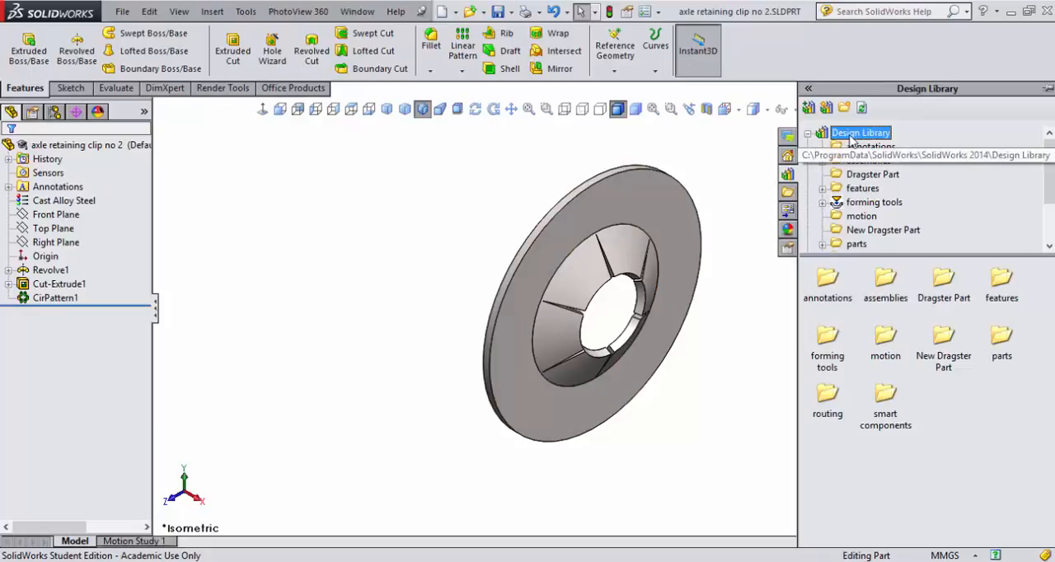
pyautogui.rightClick(863, 463)
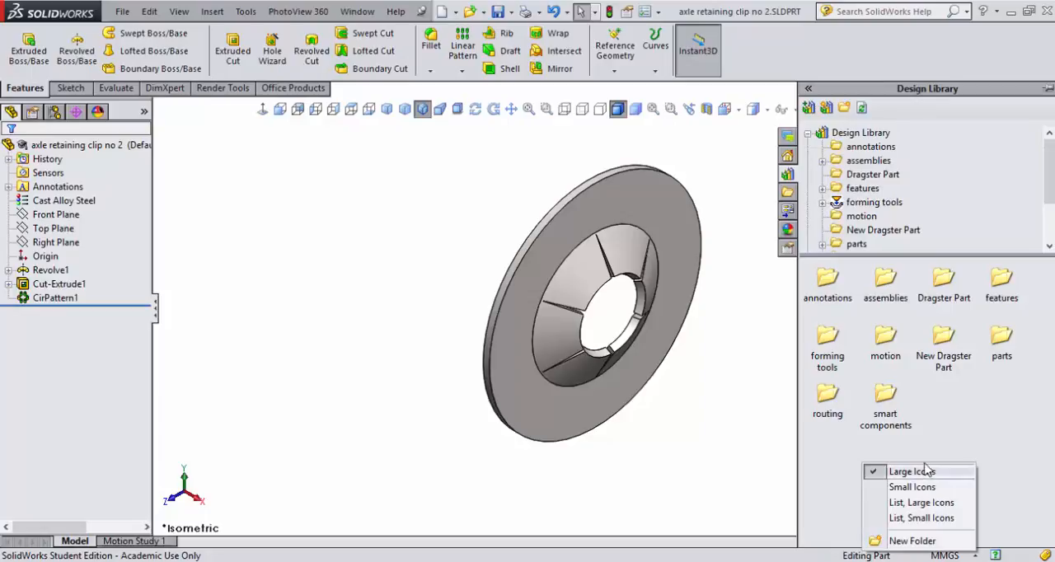
pyautogui.click(912, 540)
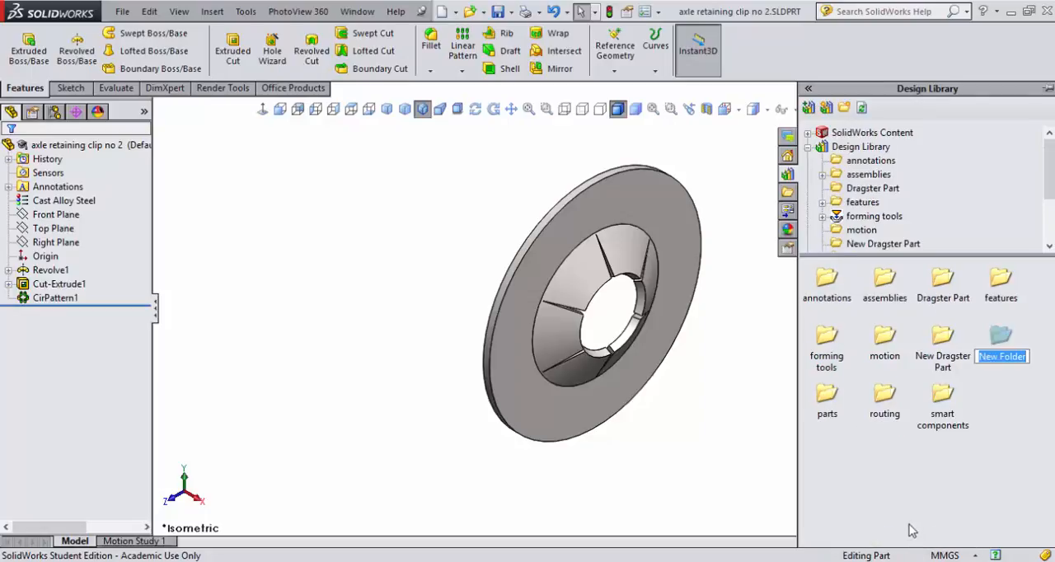
pyautogui.write('out')
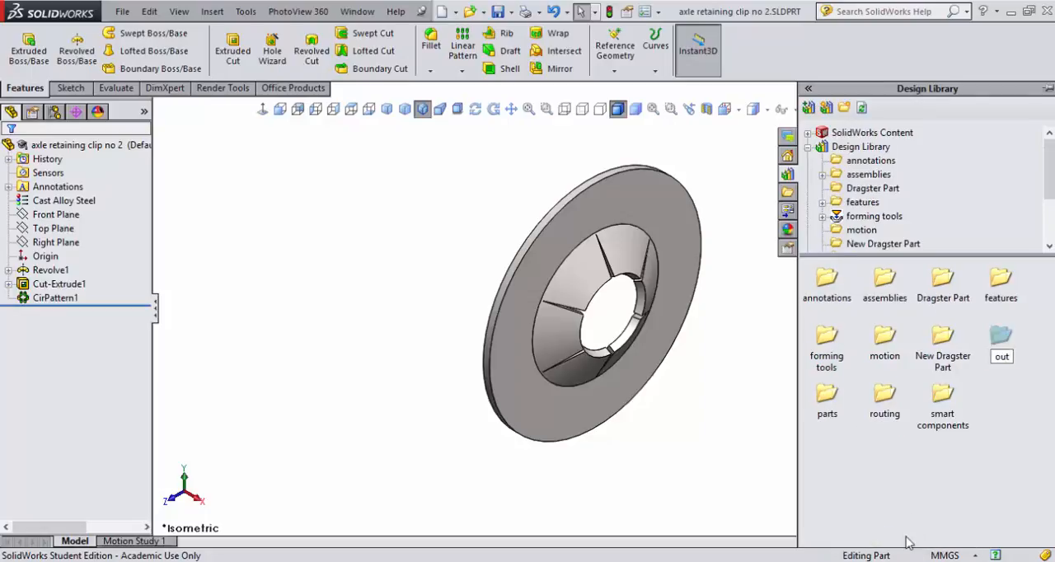
pyautogui.write('side whee')
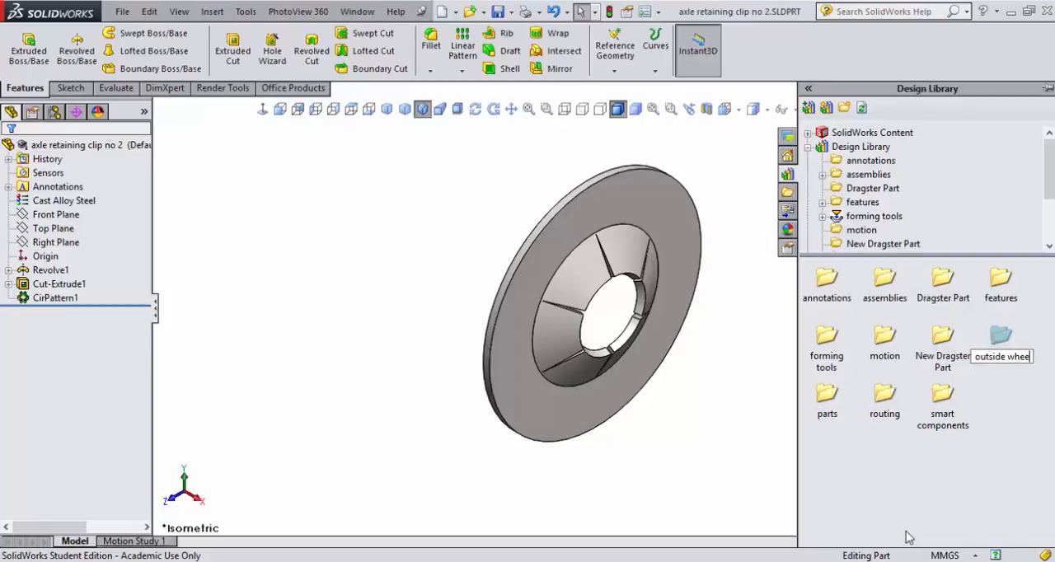
pyautogui.write('l drag')
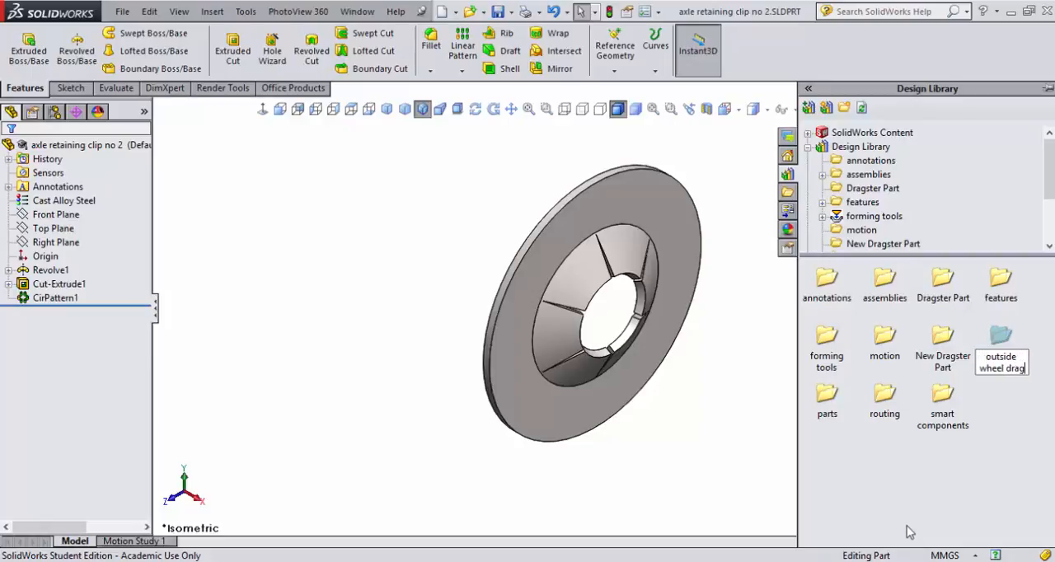
pyautogui.write('ster')
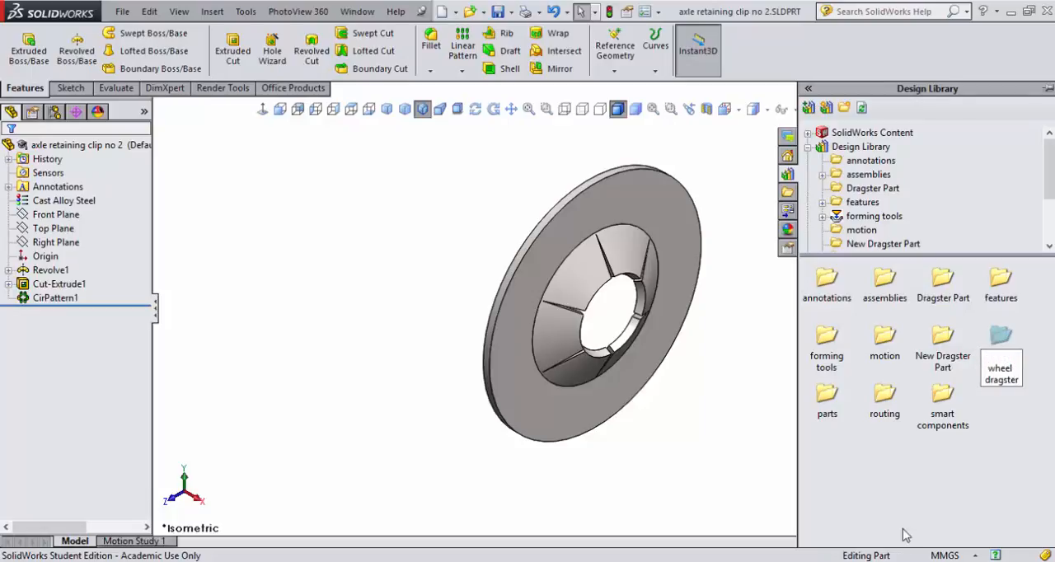
pyautogui.press('Return')
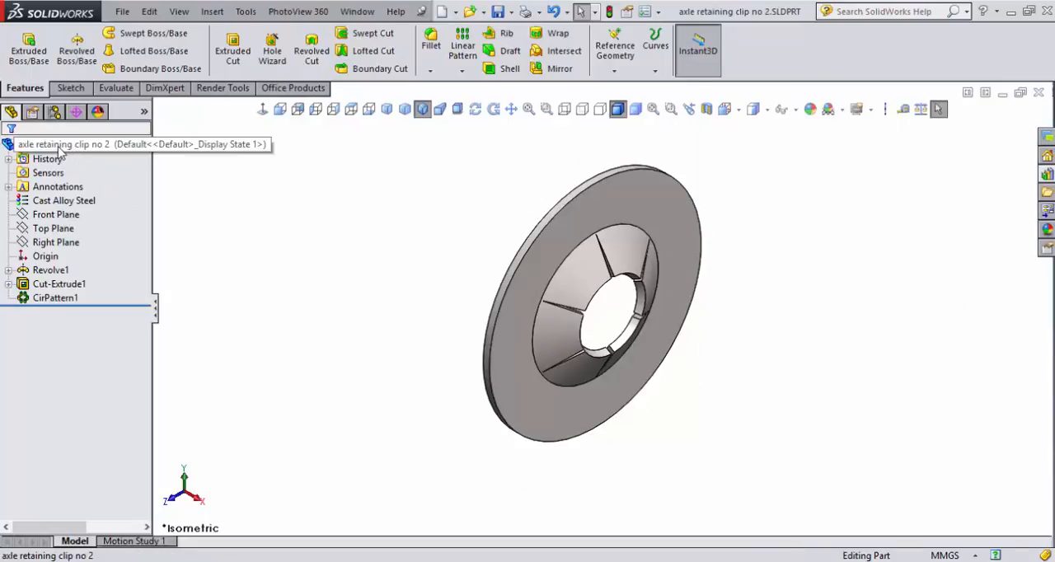
# Step: Add the axle retaining clip no 2 part to the library in the outside wheel dragster folder, keeping its file name
pyautogui.rightClick(58, 146)
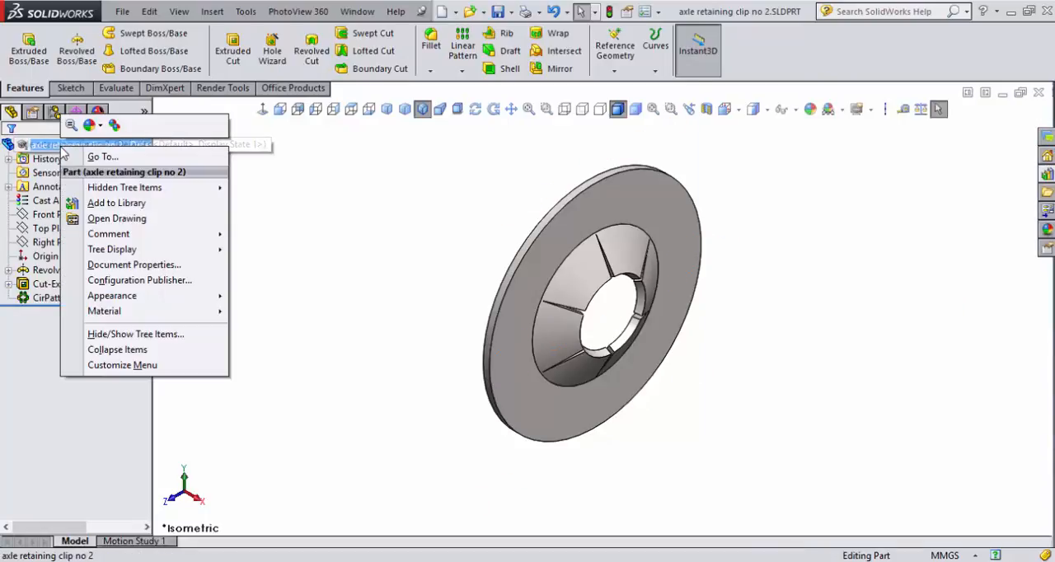
pyautogui.click(125, 204)
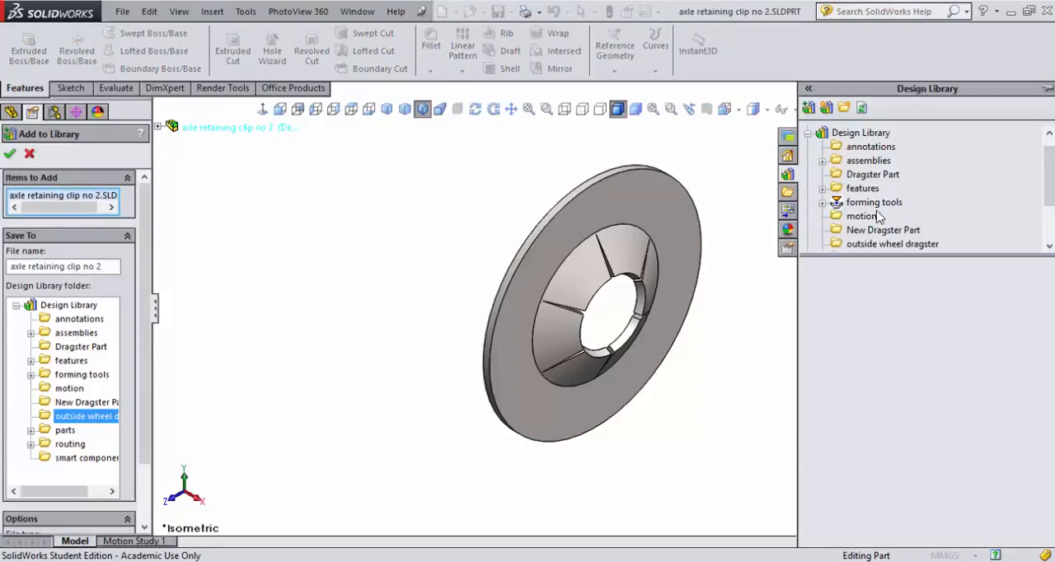
pyautogui.click(876, 244)
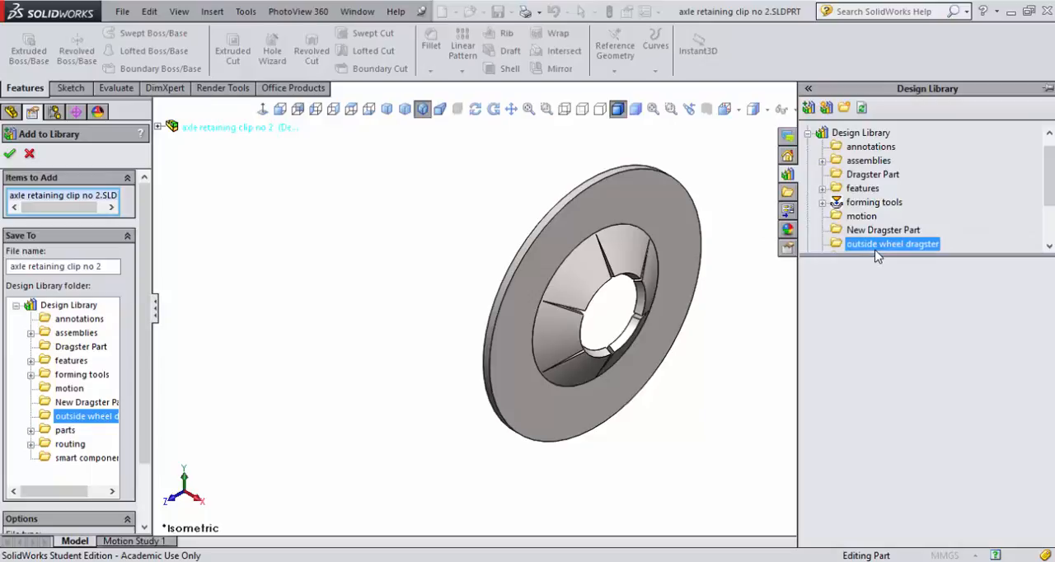
pyautogui.click(876, 244)
pyautogui.click(838, 247)
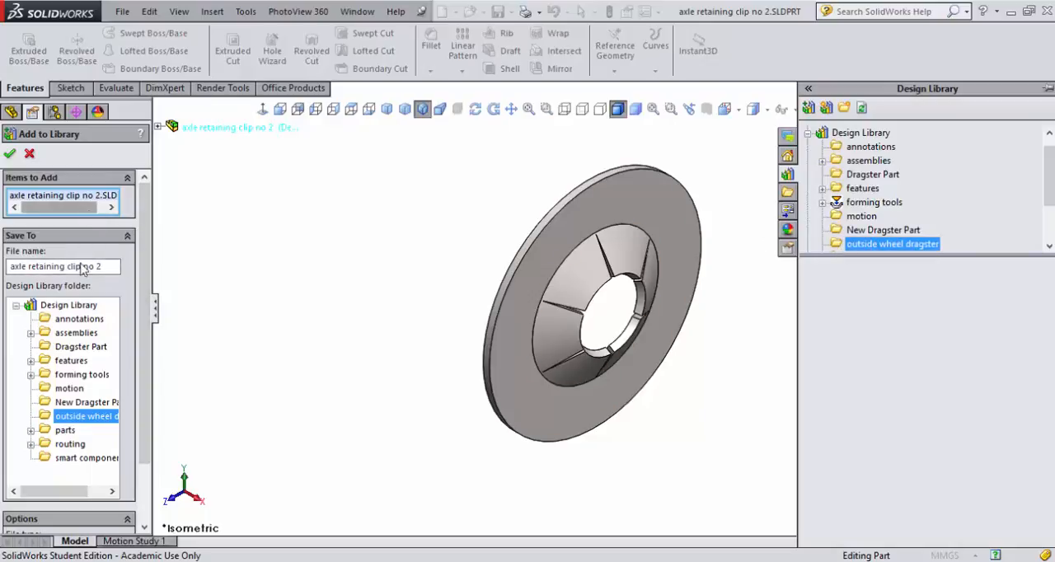
pyautogui.click(69, 419)
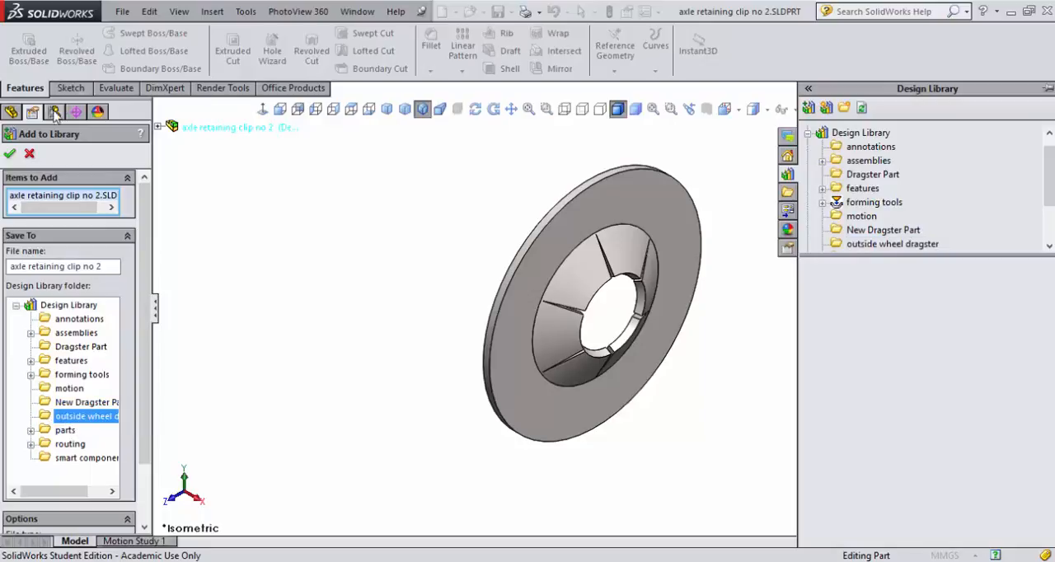
pyautogui.click(10, 157)
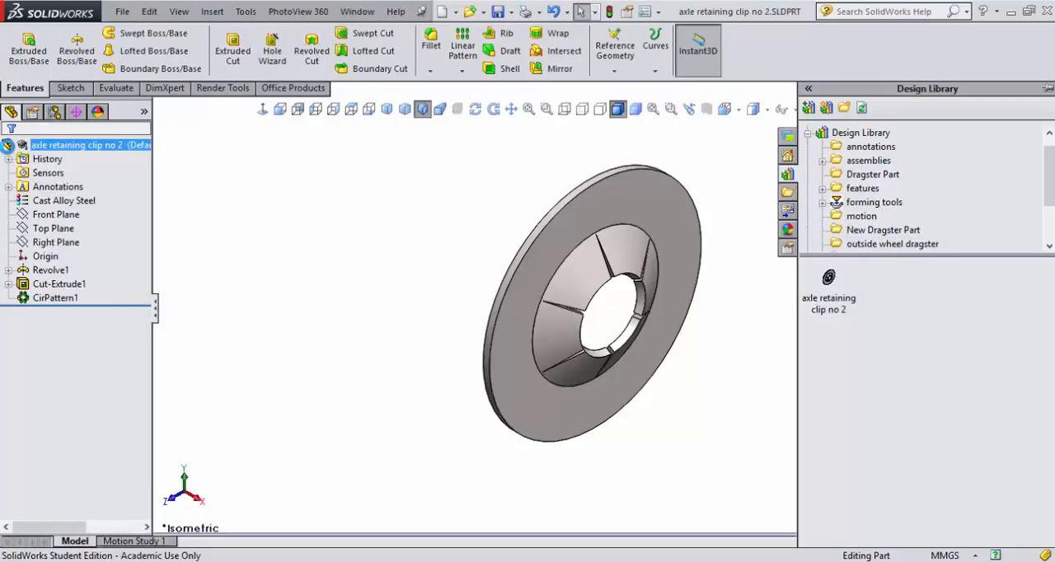
pyautogui.moveTo(839, 305)
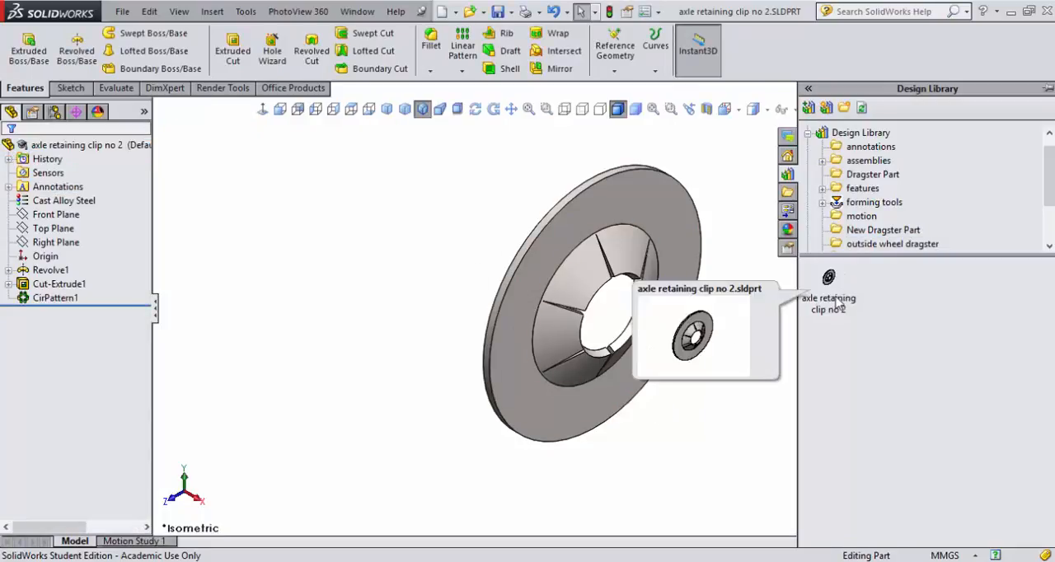
# Step: Open the co2 cartridge part from the recent documents
pyautogui.click(455, 12)
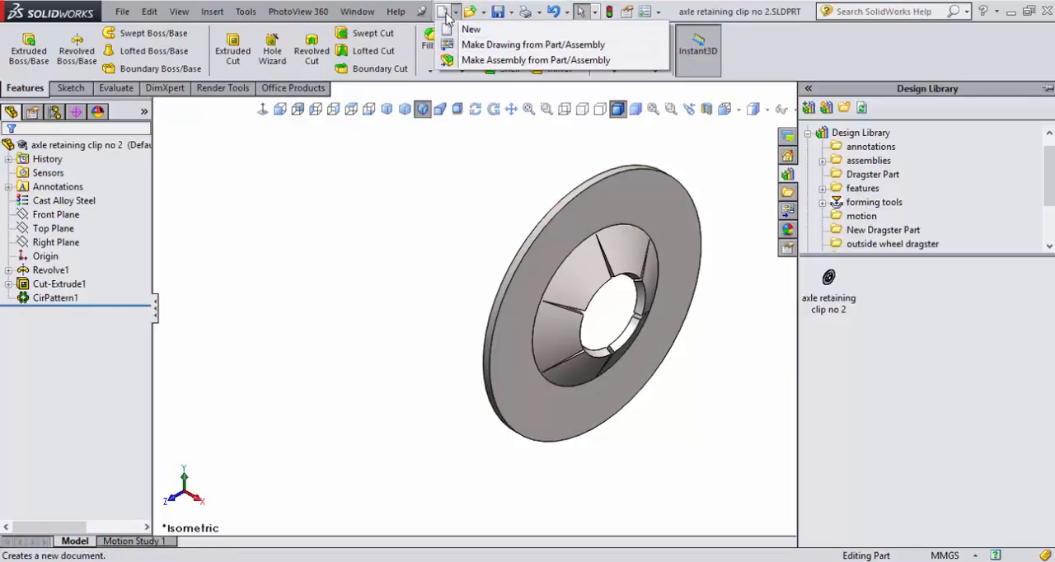
pyautogui.moveTo(479, 14)
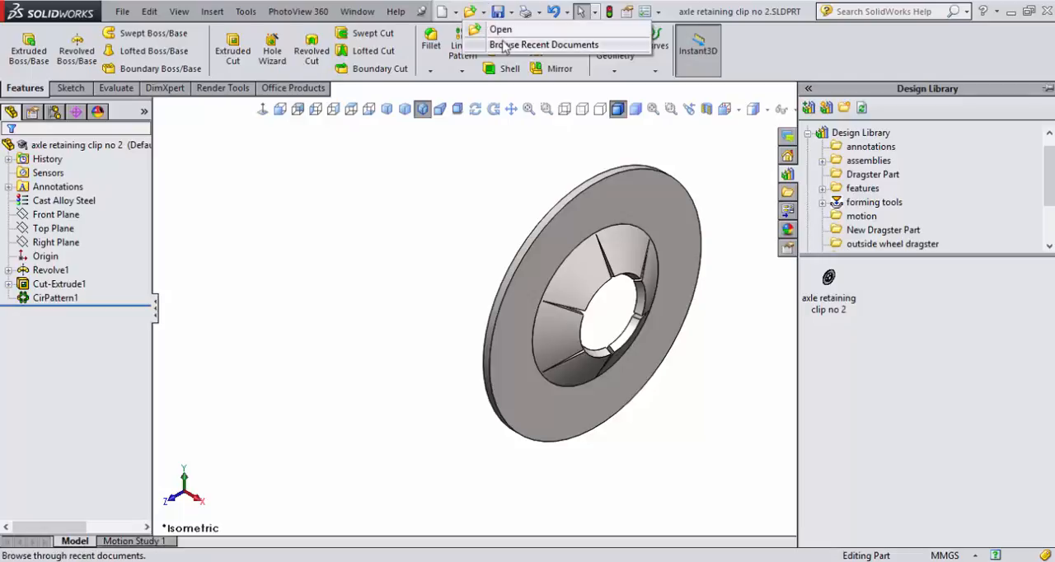
pyautogui.click(505, 47)
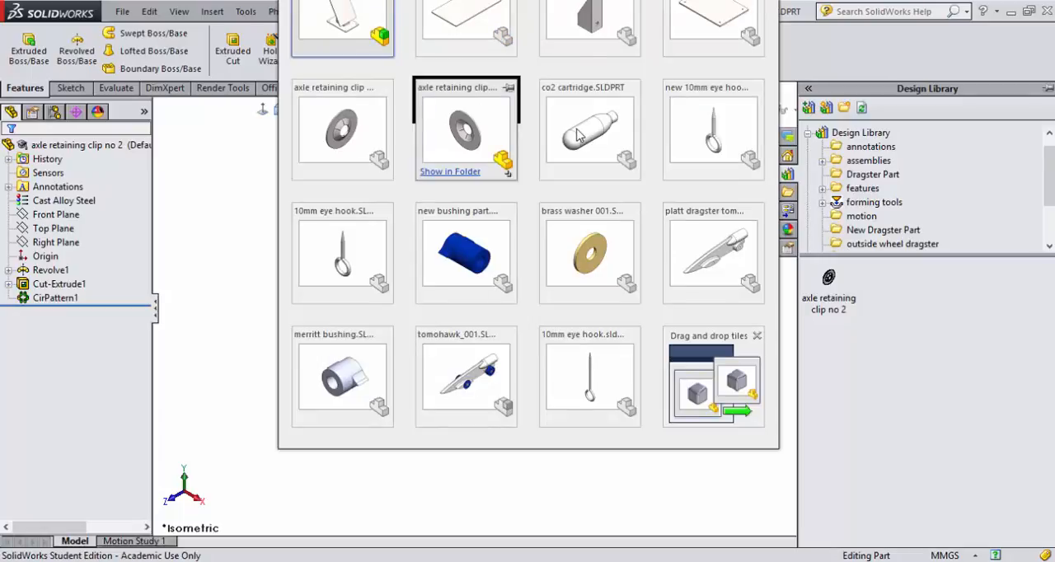
pyautogui.click(578, 136)
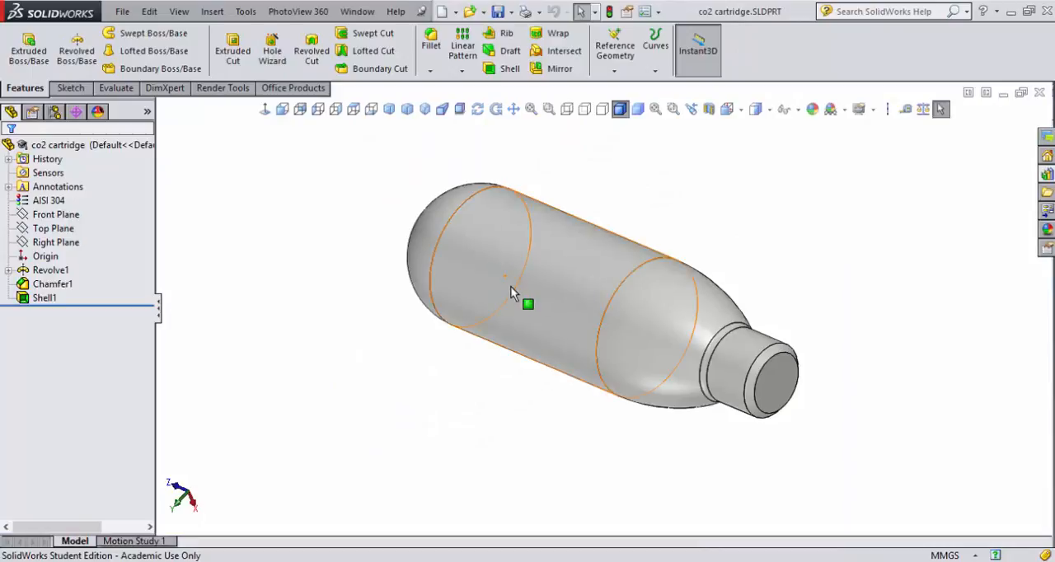
# Step: Add the co2 cartridge part to the outside wheel dragster library folder and check the folder's contents
pyautogui.click(42, 146)
pyautogui.rightClick(42, 146)
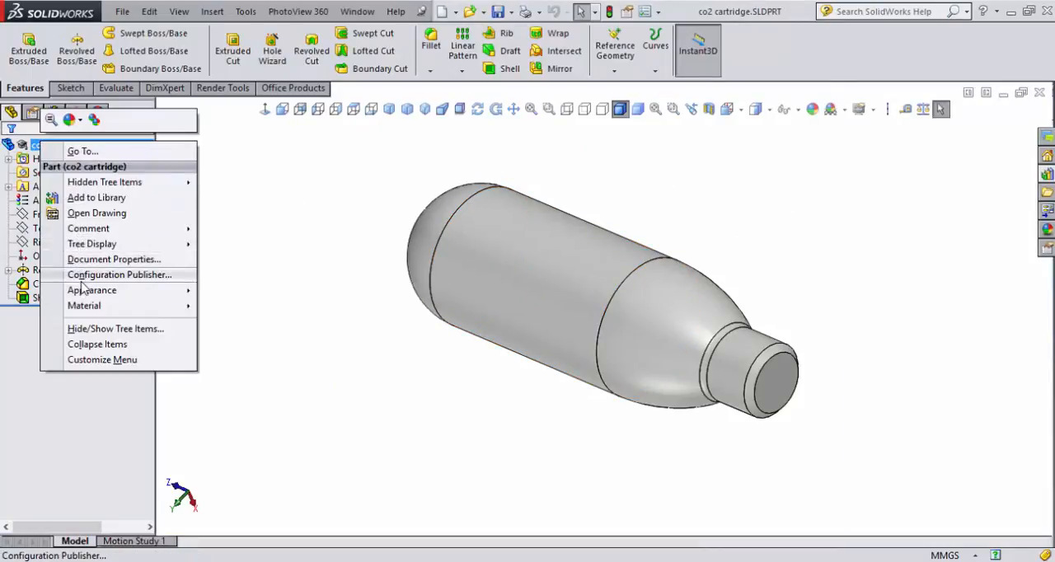
pyautogui.click(94, 198)
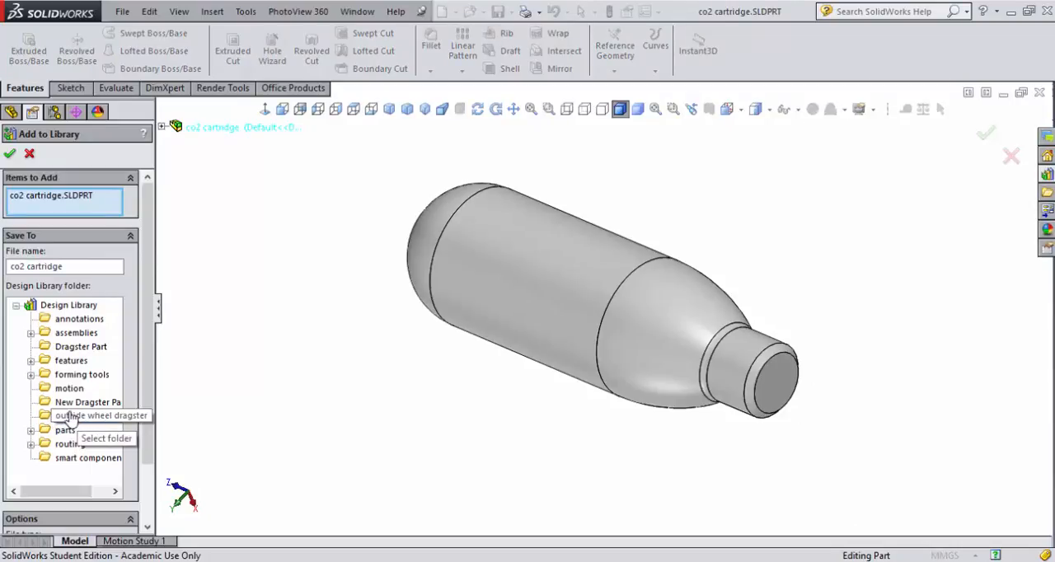
pyautogui.click(91, 416)
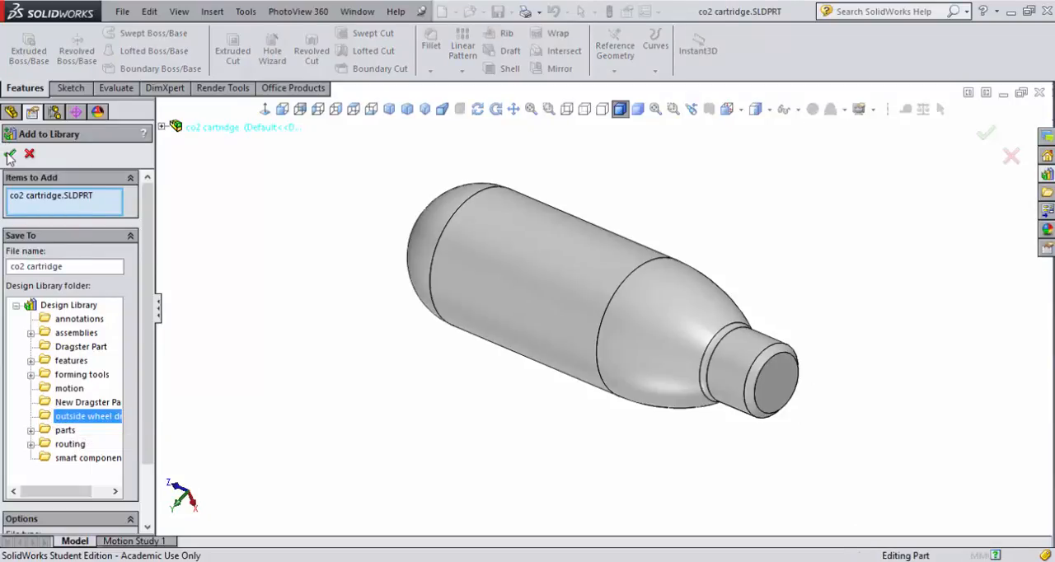
pyautogui.click(10, 155)
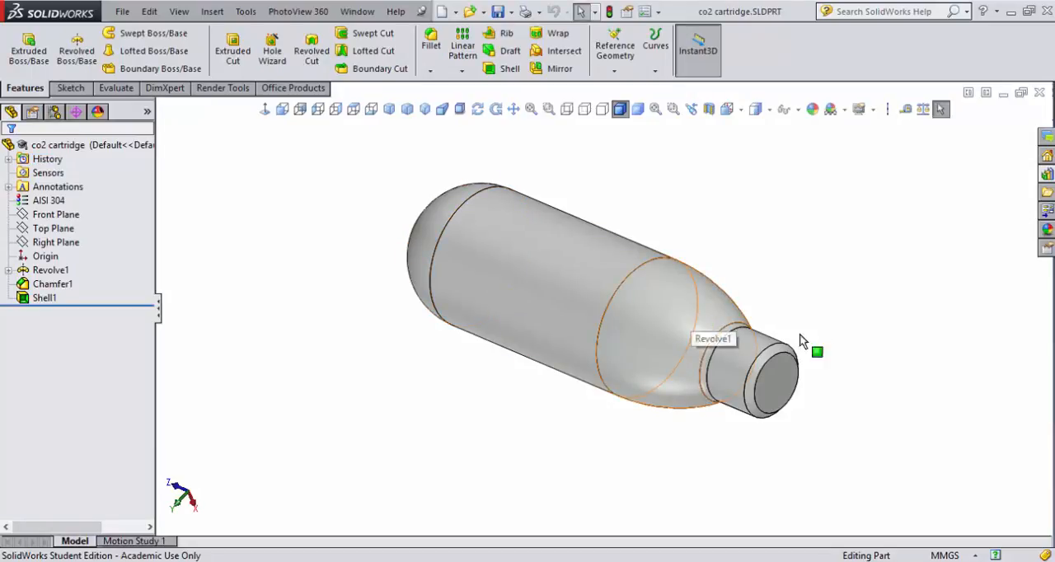
pyautogui.click(1046, 174)
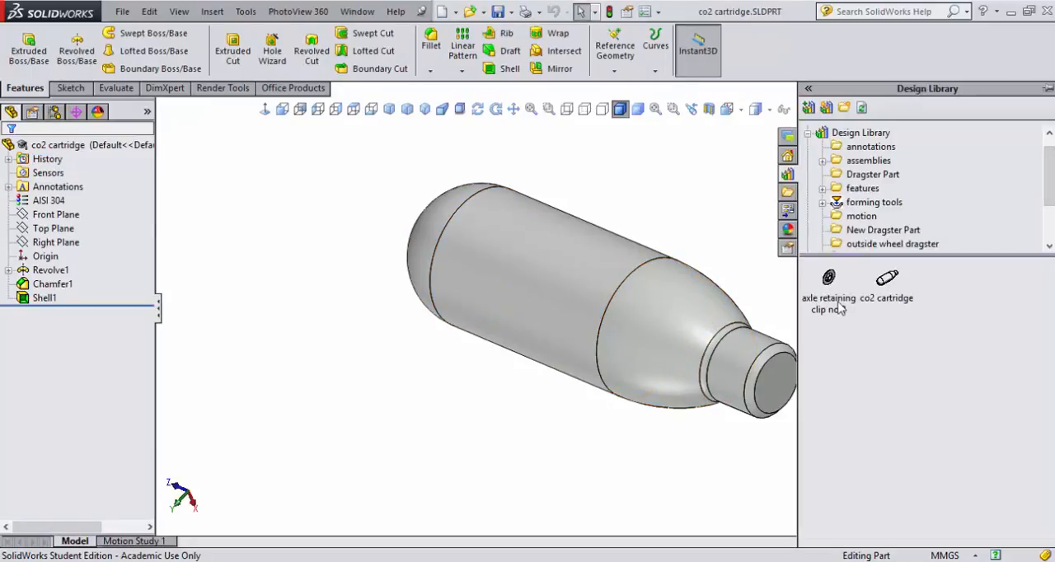
pyautogui.moveTo(839, 307)
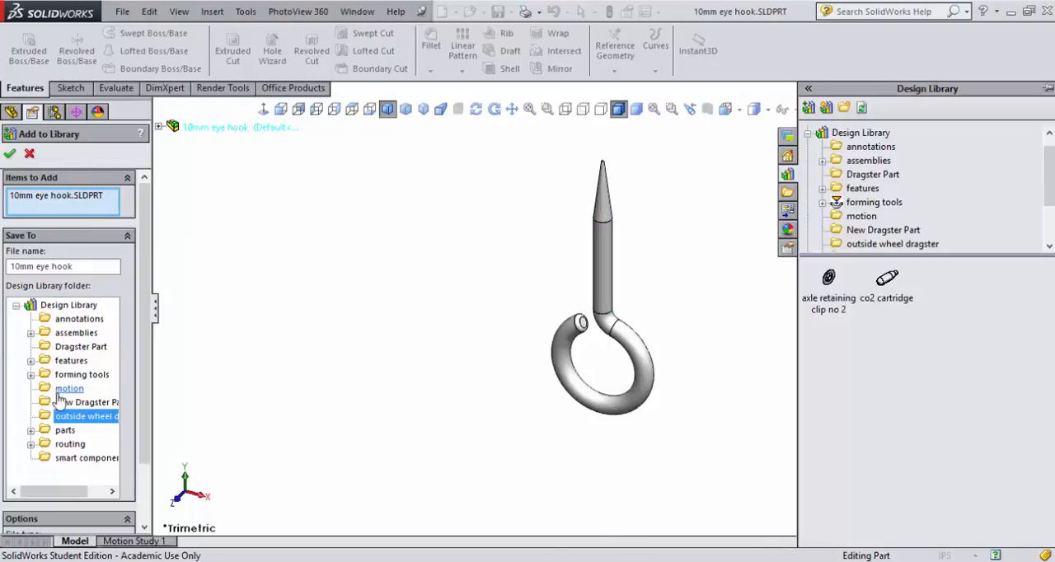
# Step: Finish adding the 10mm eye hook part to the outside wheel dragster folder and select that folder in the Design Library
pyautogui.click(10, 156)
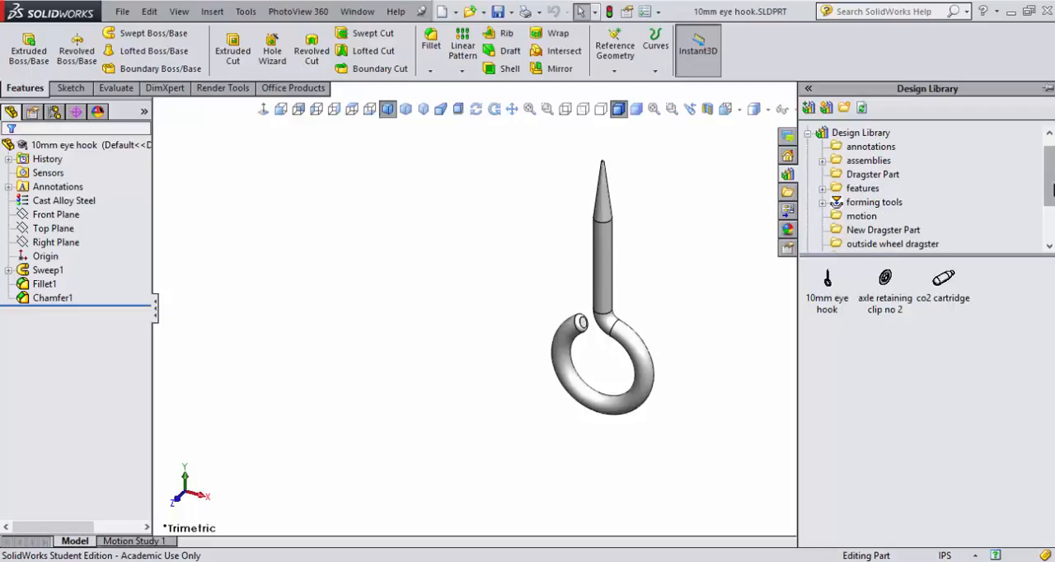
pyautogui.scroll(-3, 890, 211)
pyautogui.click(890, 211)
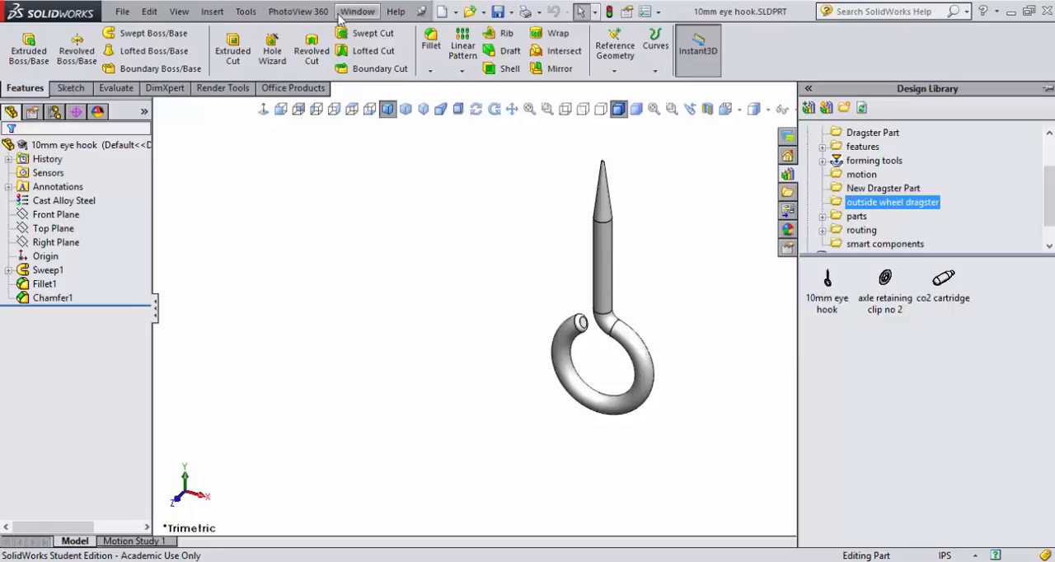
# Step: Open the brass washer 001 part from the recent documents
pyautogui.click(484, 12)
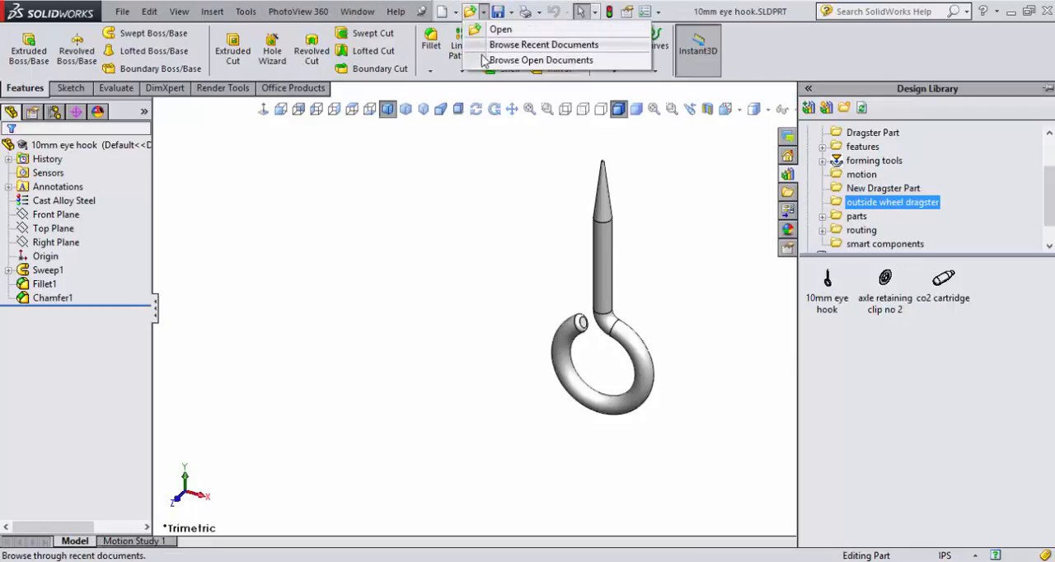
pyautogui.click(527, 45)
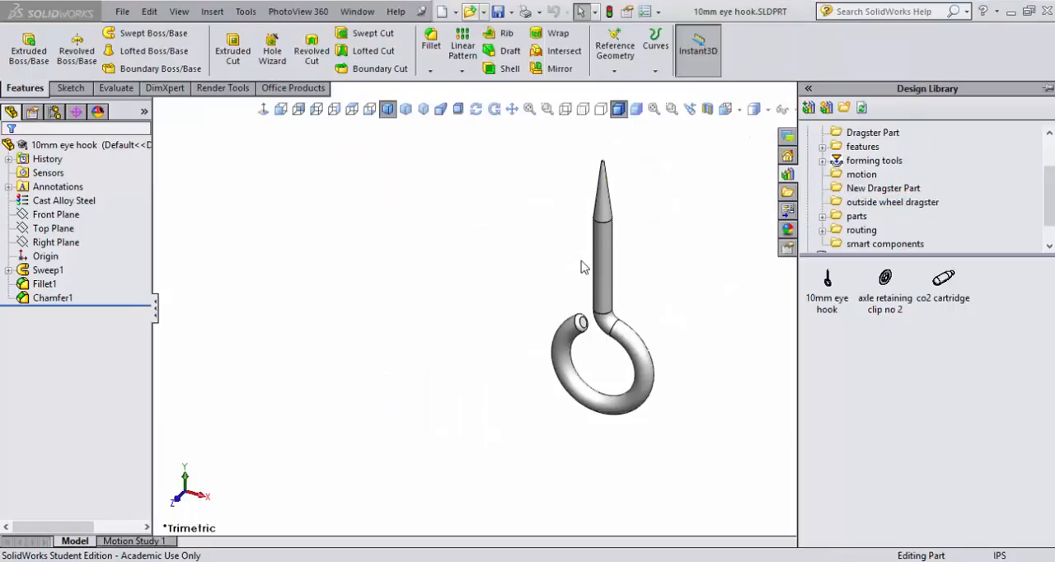
pyautogui.click(586, 262)
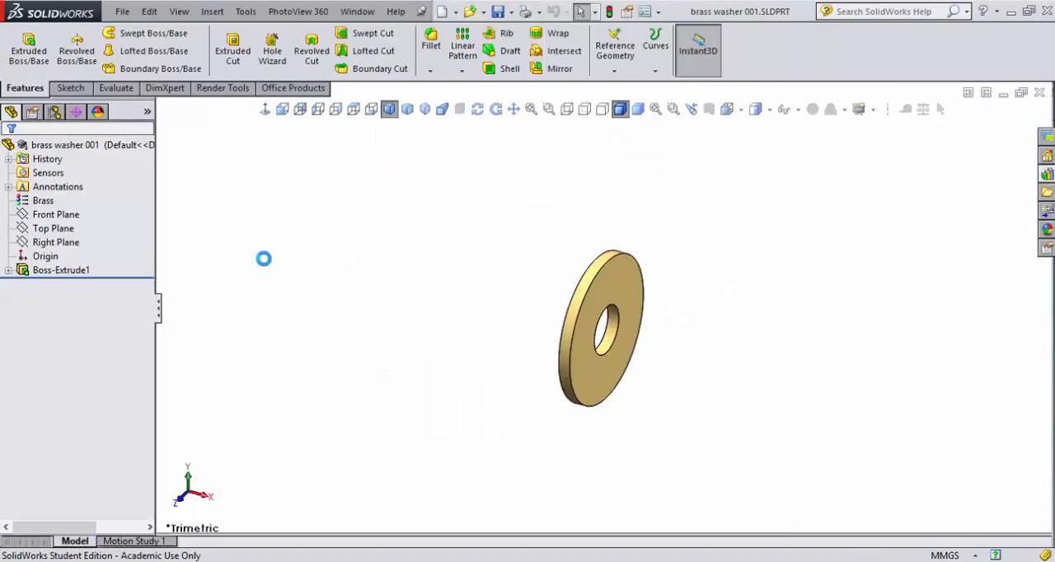
# Step: Add the brass washer 001 part to the outside wheel dragster folder of the Design Library, keeping its file name
pyautogui.rightClick(70, 148)
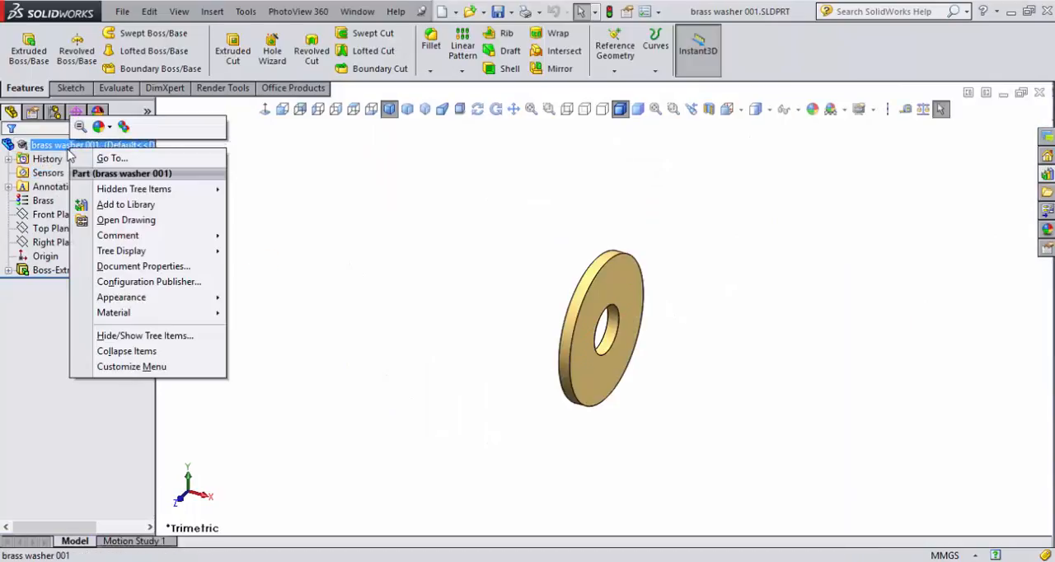
pyautogui.click(1047, 173)
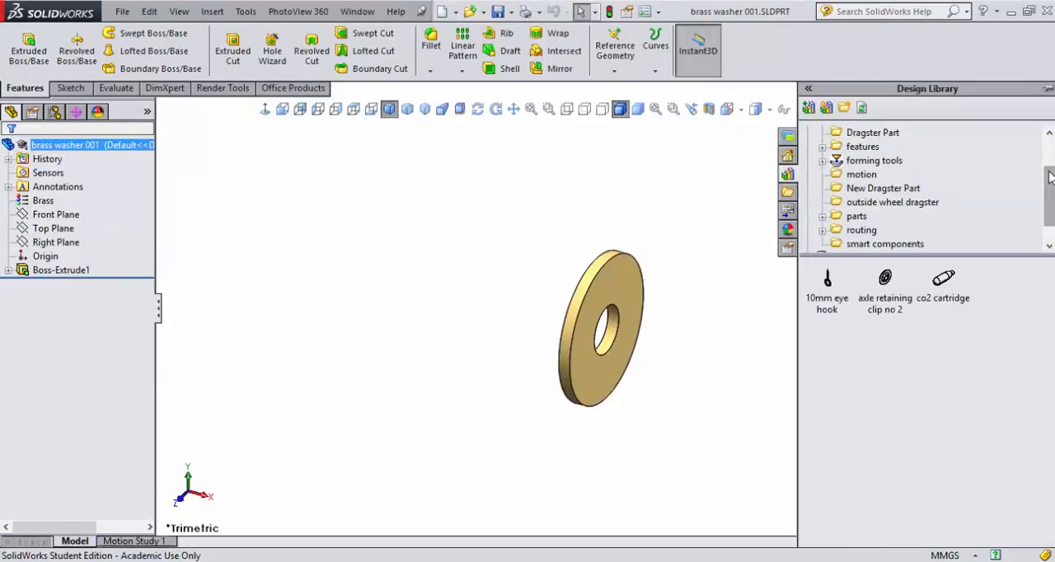
pyautogui.rightClick(96, 146)
pyautogui.click(151, 204)
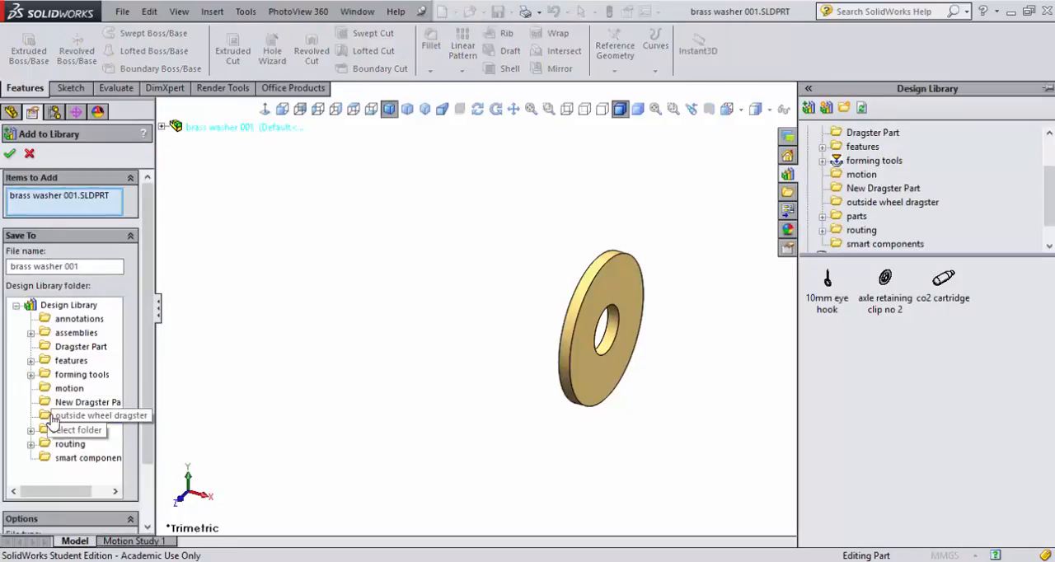
pyautogui.click(99, 416)
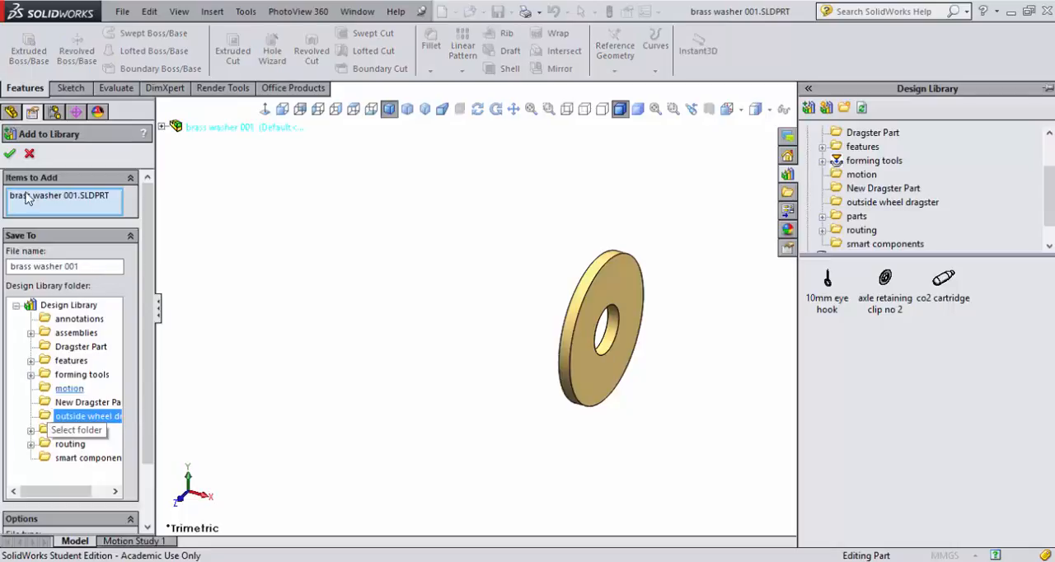
pyautogui.click(12, 154)
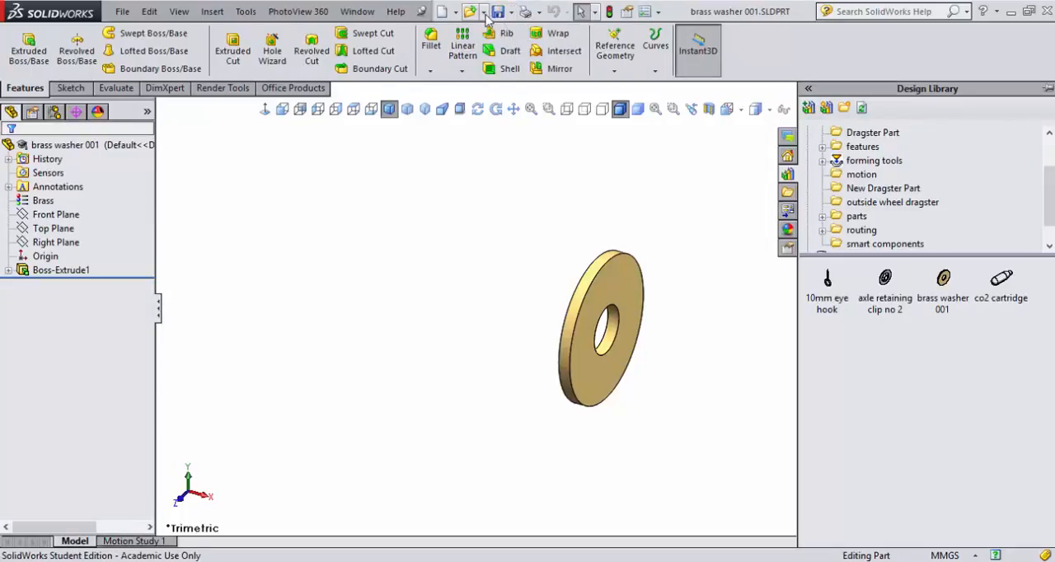
# Step: Open the new bushing part from the recent documents
pyautogui.click(484, 11)
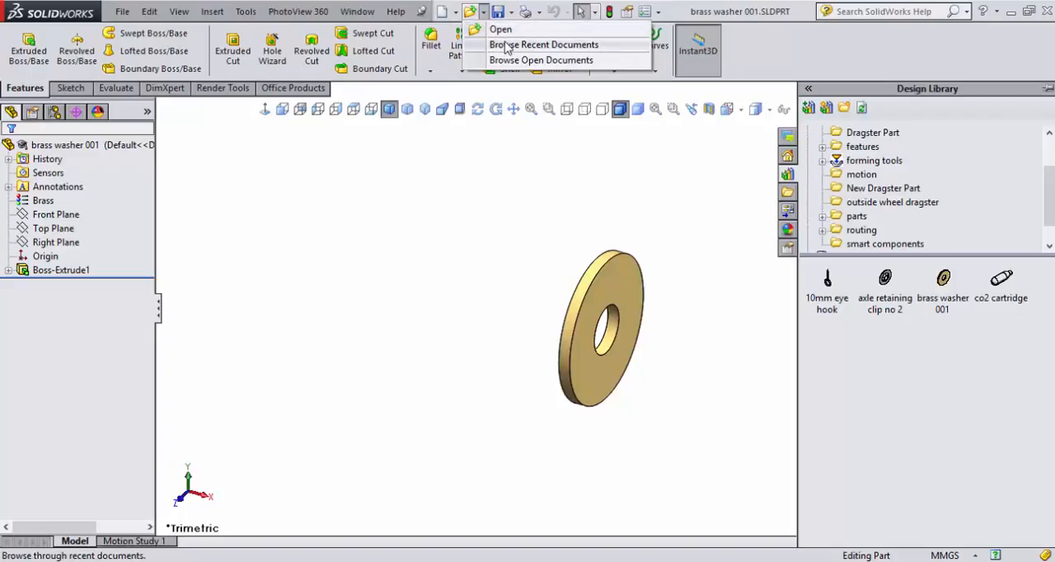
pyautogui.press('r')
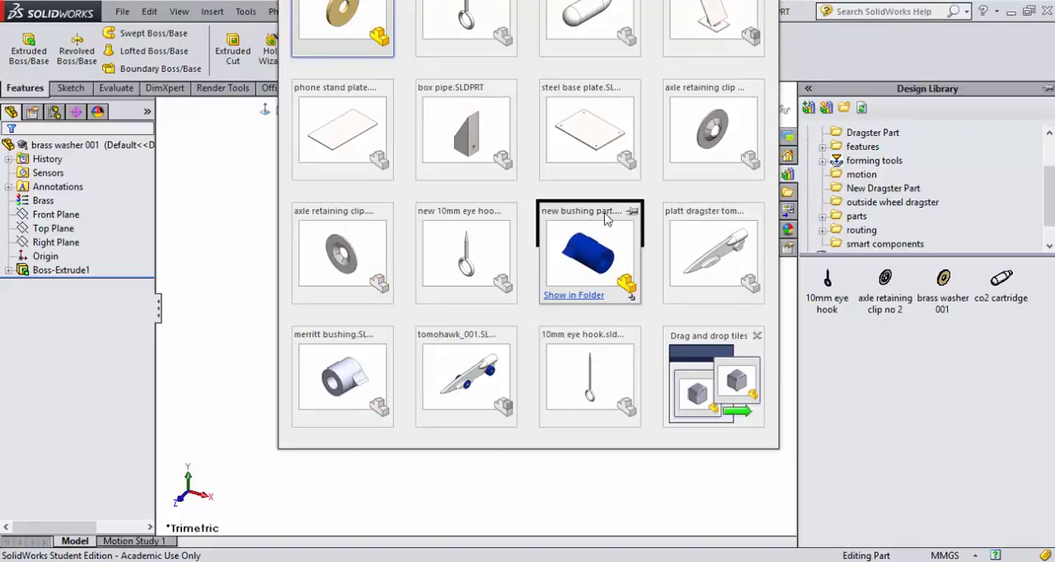
pyautogui.click(577, 247)
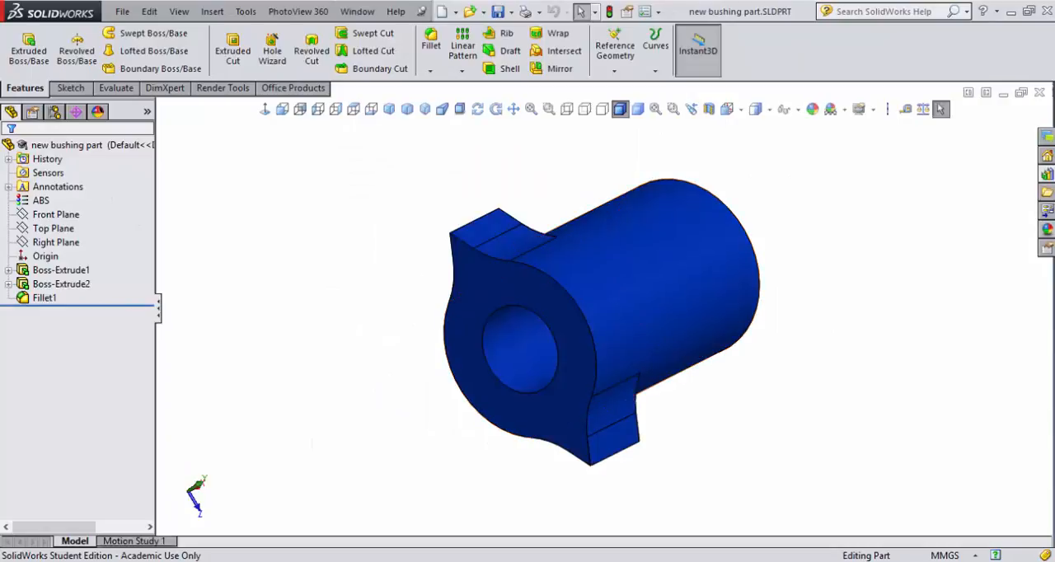
# Step: Add the new bushing part to the outside wheel dragster library folder under its existing file name
pyautogui.click(1046, 174)
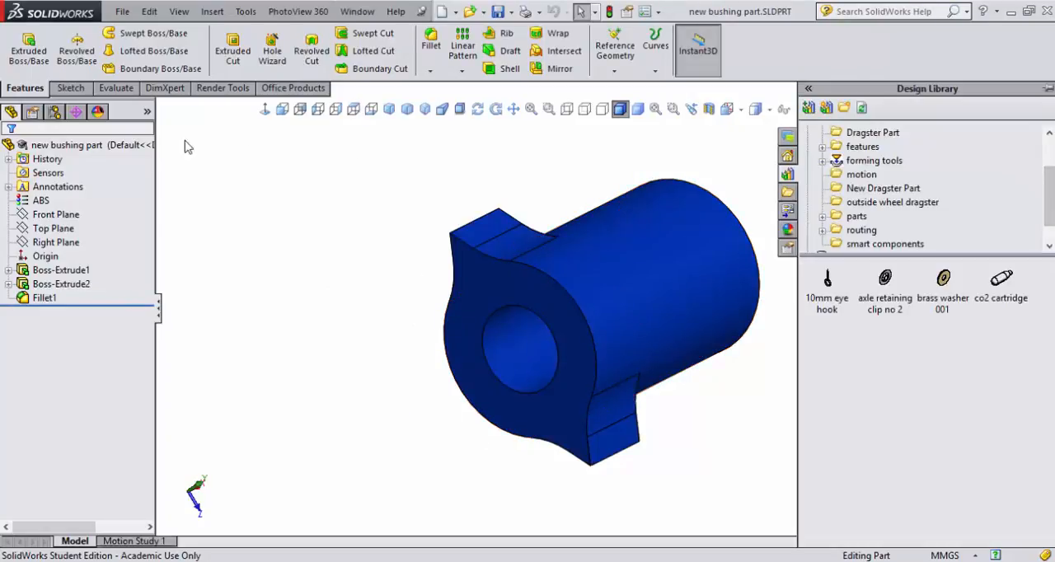
pyautogui.click(82, 147)
pyautogui.rightClick(82, 147)
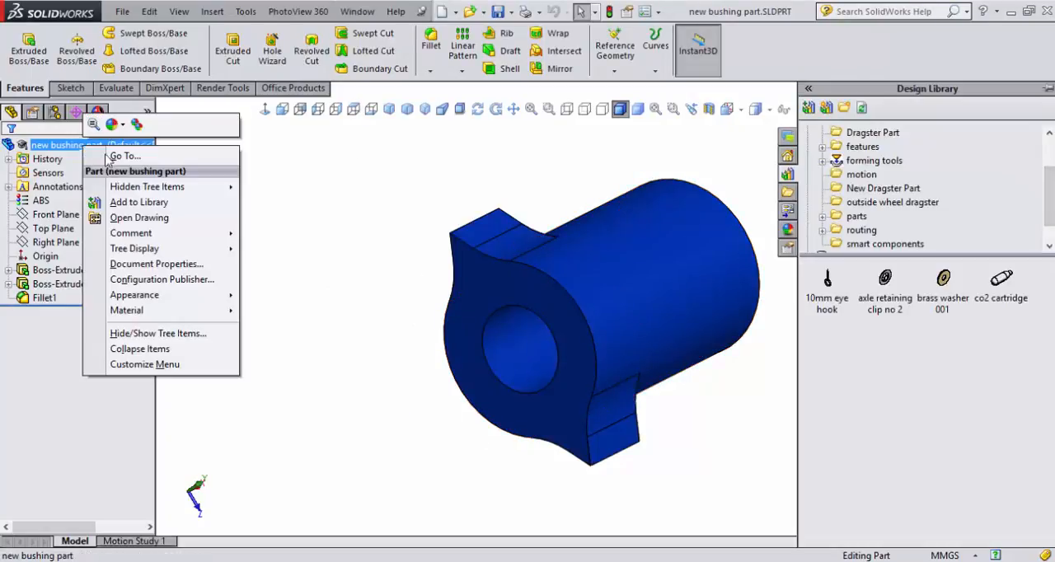
pyautogui.click(130, 203)
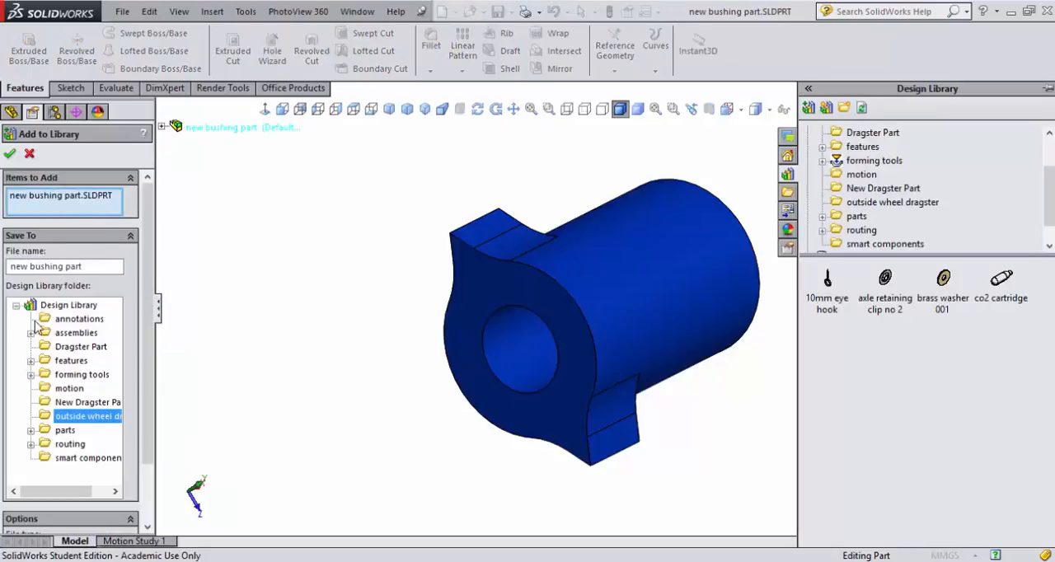
pyautogui.click(10, 155)
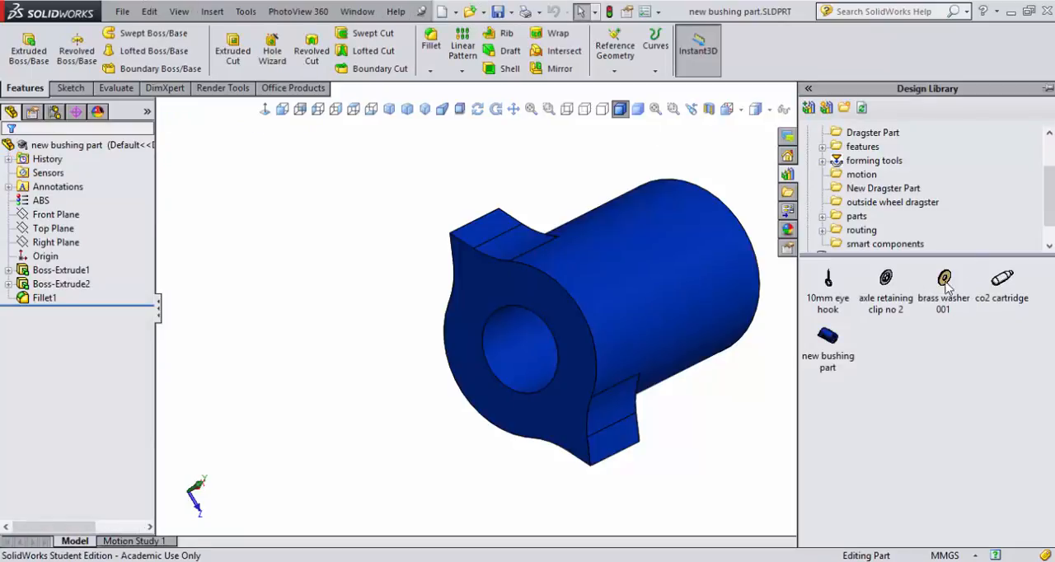
# Step: Browse the recent documents for another dragster part and open the 10mm eye hook
pyautogui.click(485, 13)
pyautogui.click(516, 44)
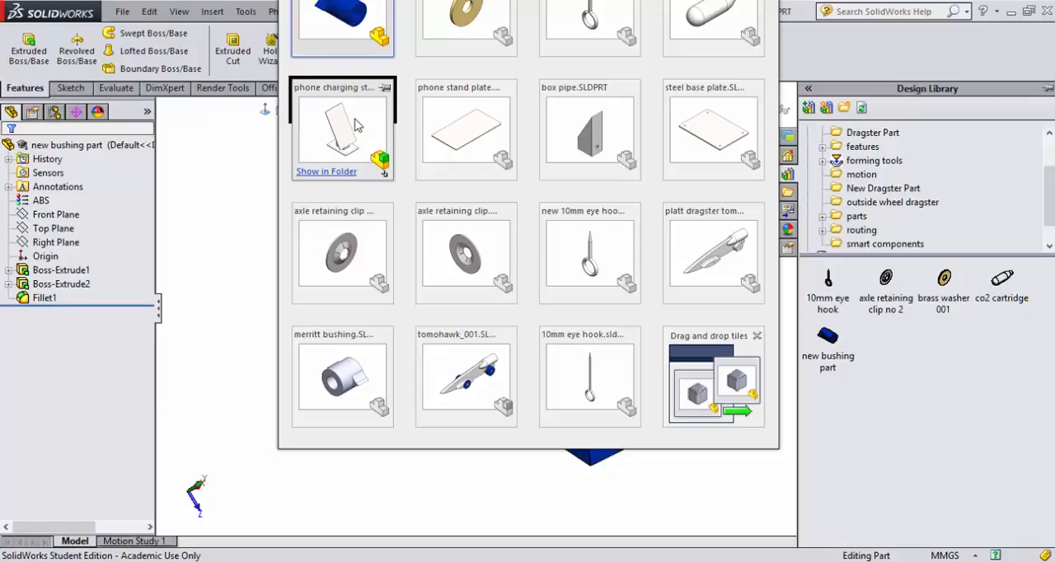
pyautogui.click(565, 369)
pyautogui.click(566, 297)
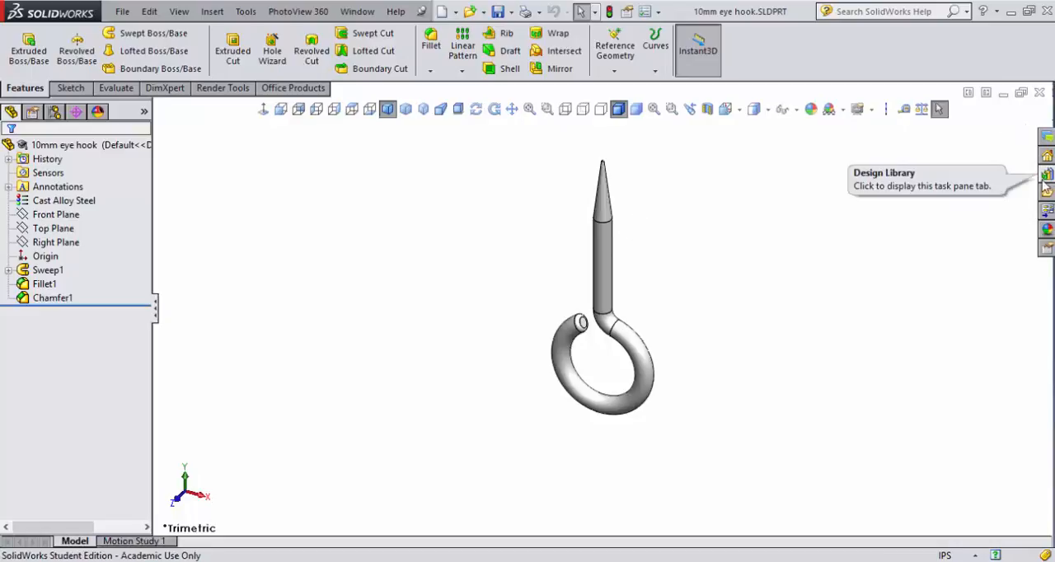
# Step: Open brass washer.SLDPRT from the co2 dragster folder inside Documents > Platt Tutorials
pyautogui.click(455, 13)
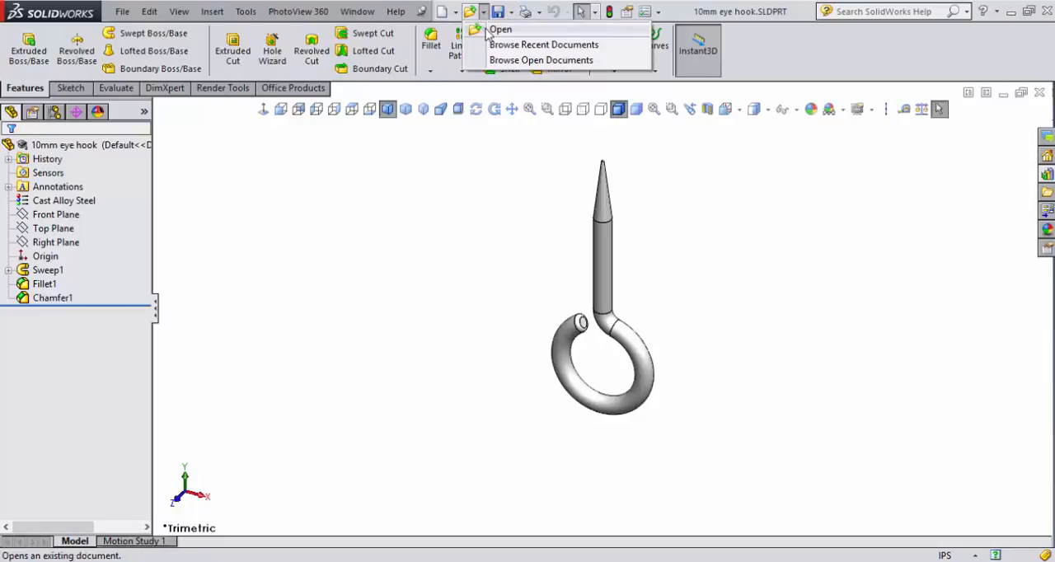
pyautogui.click(486, 30)
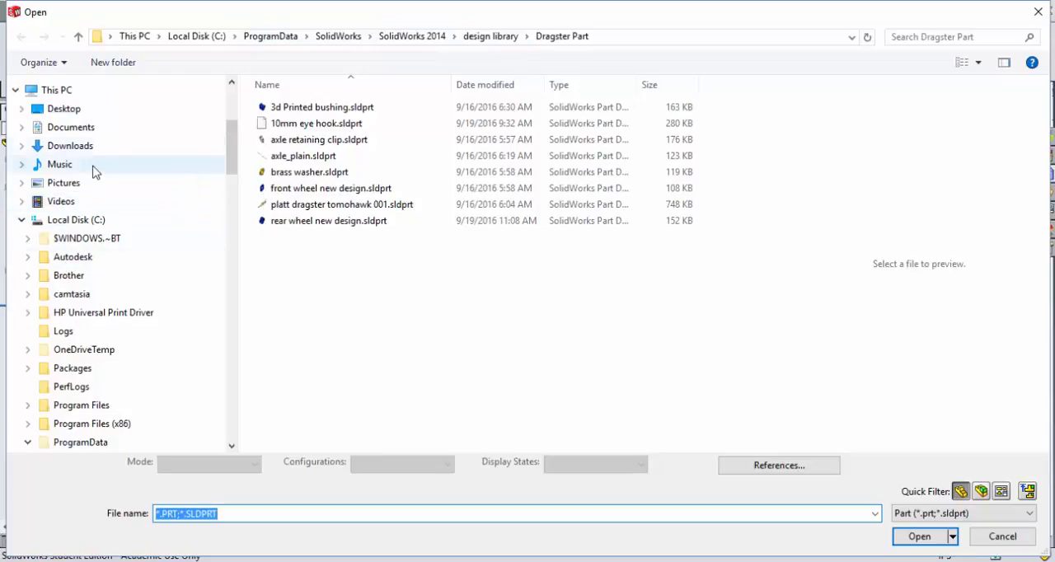
pyautogui.click(86, 136)
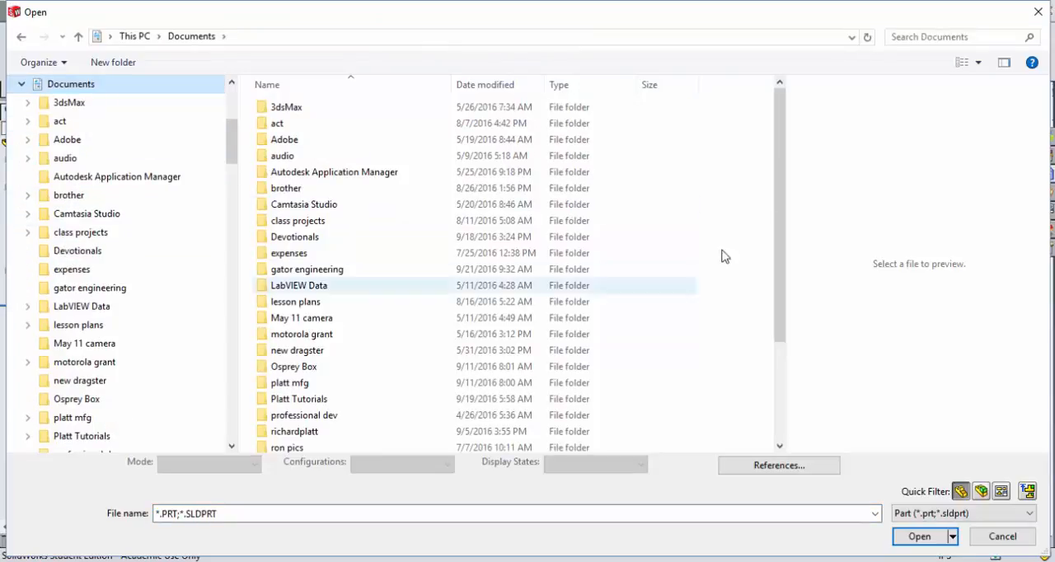
pyautogui.moveTo(777, 168); pyautogui.dragTo(775, 280)
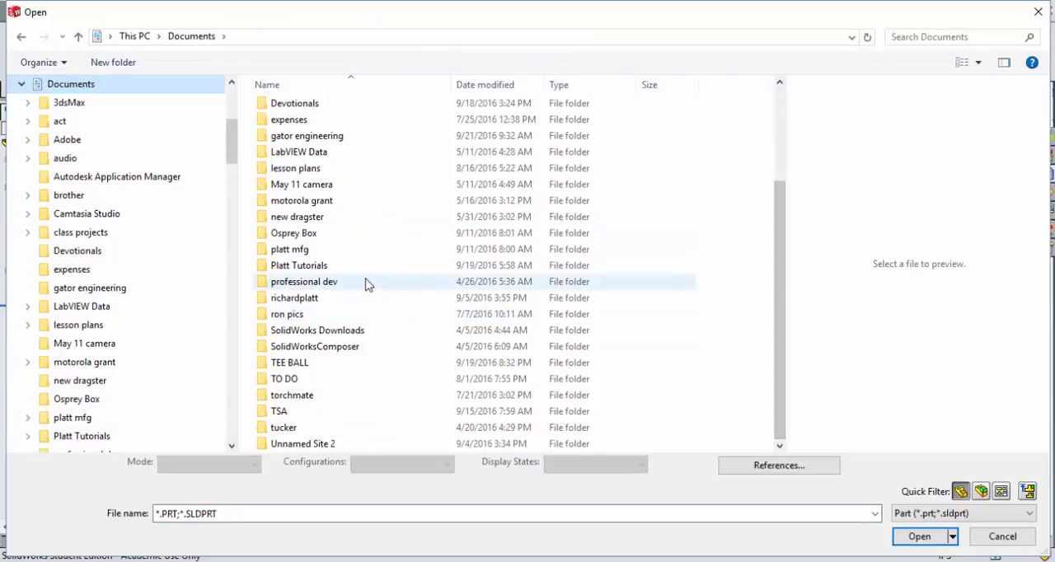
pyautogui.doubleClick(313, 265)
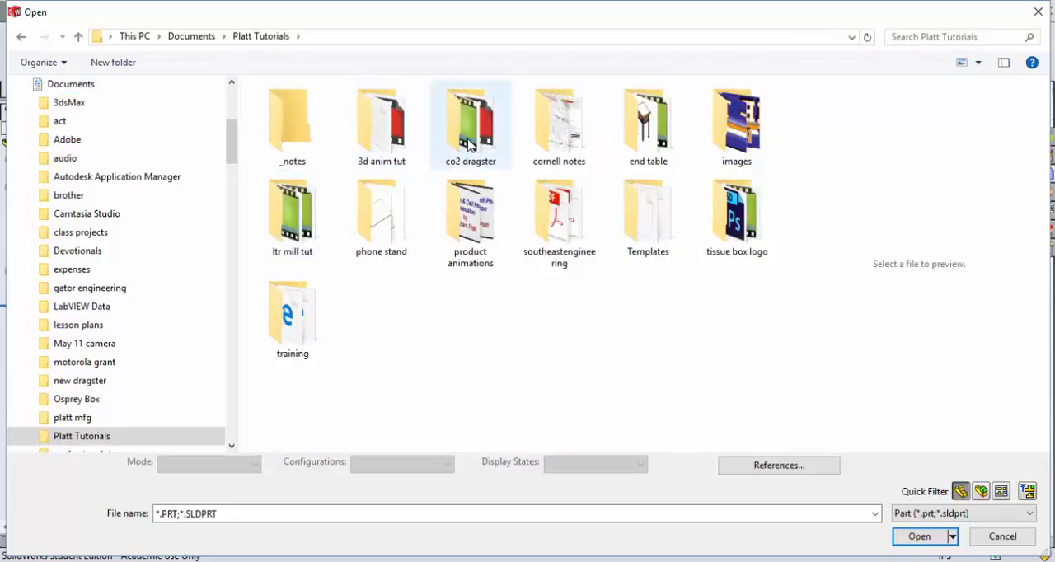
pyautogui.click(470, 144)
pyautogui.doubleClick(469, 145)
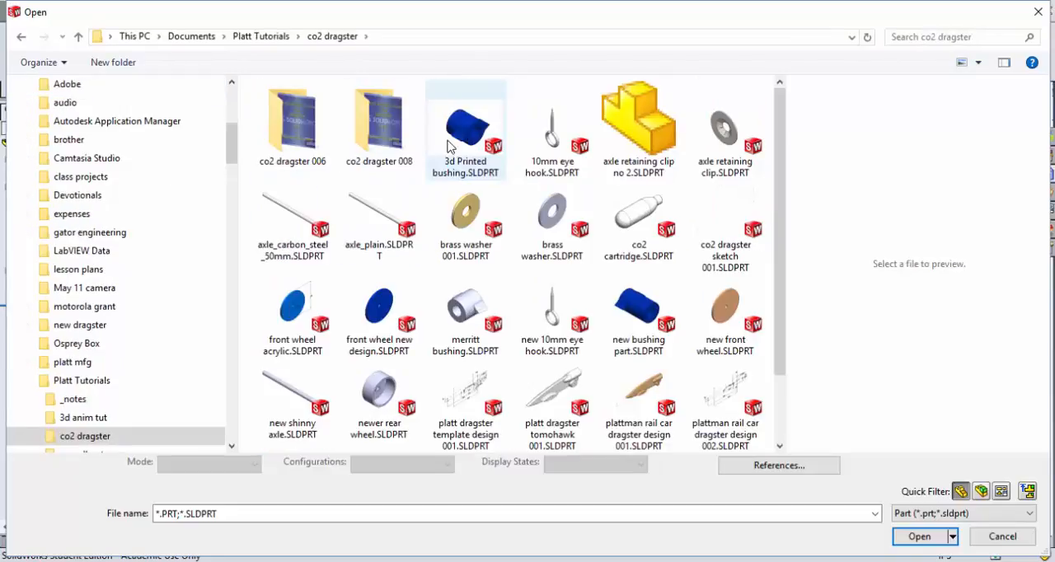
pyautogui.click(551, 231)
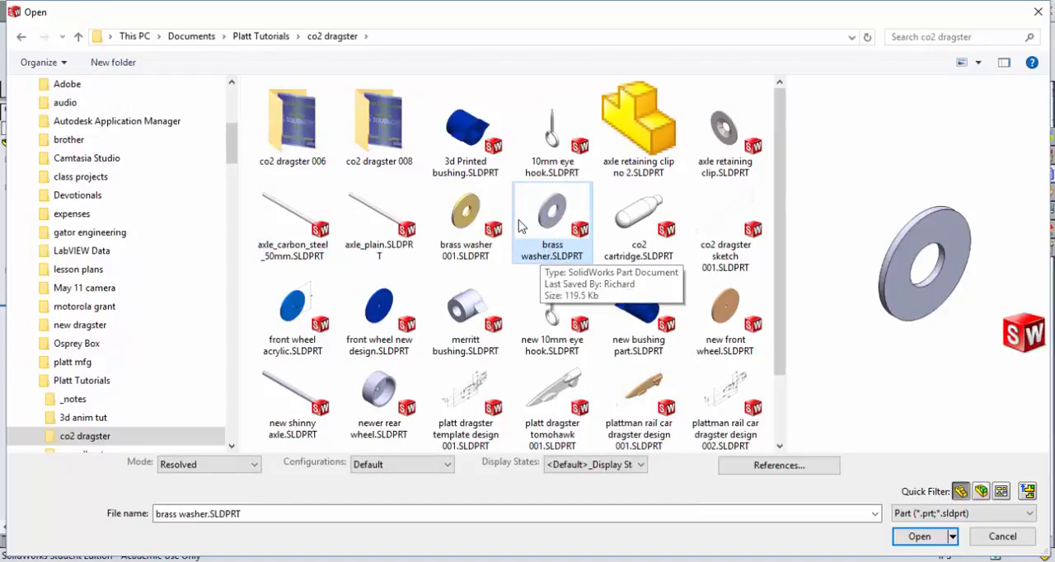
pyautogui.click(919, 537)
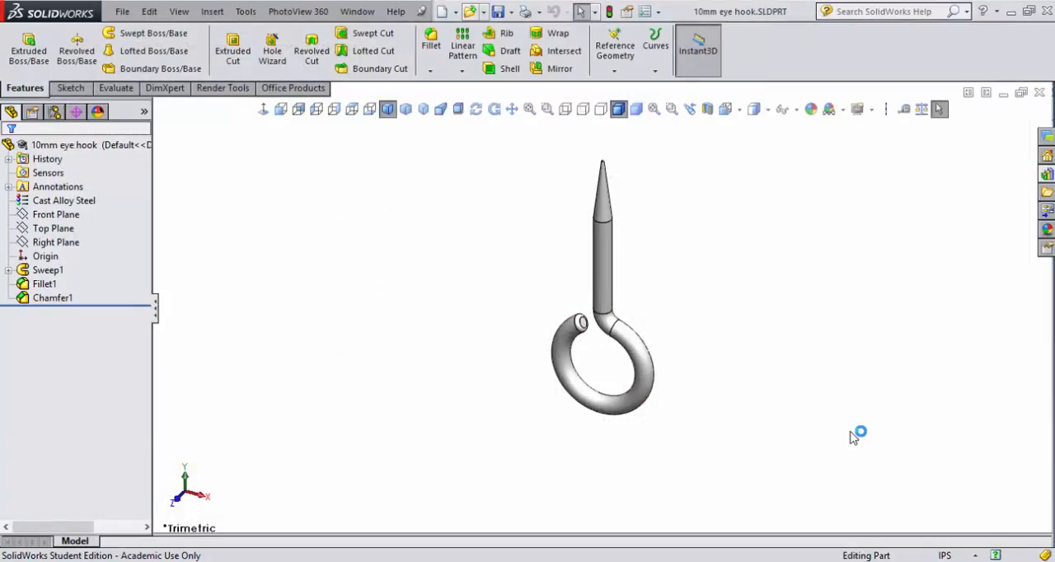
# Step: Add the brass washer part to the outside wheel dragster library folder
pyautogui.click(1046, 175)
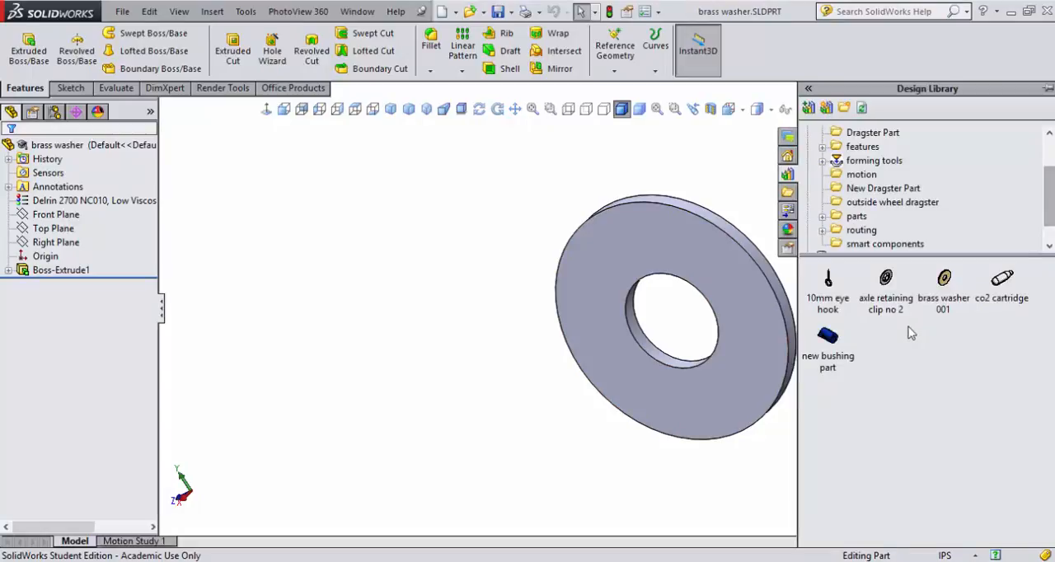
pyautogui.rightClick(103, 145)
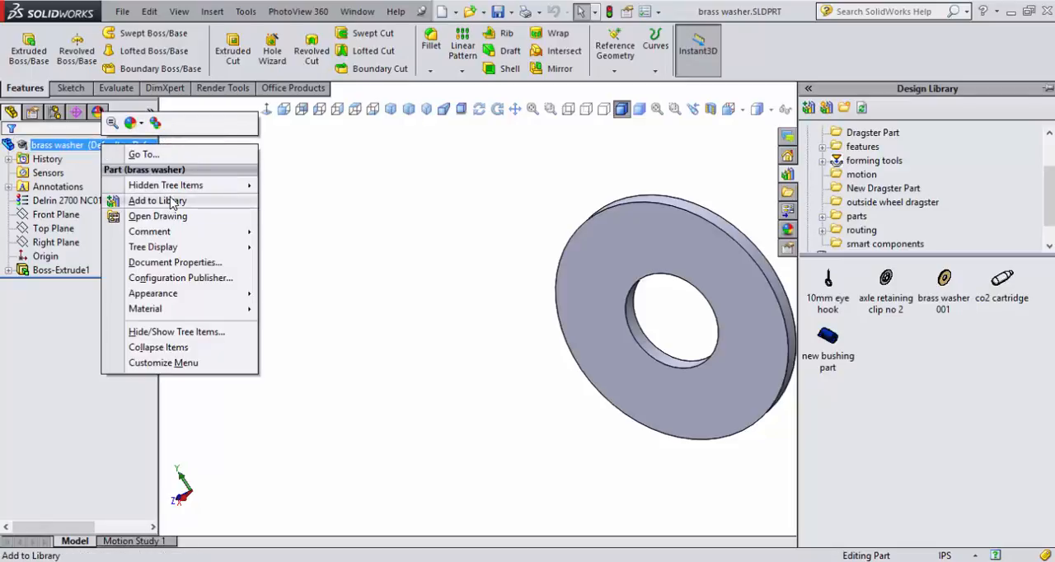
pyautogui.click(168, 201)
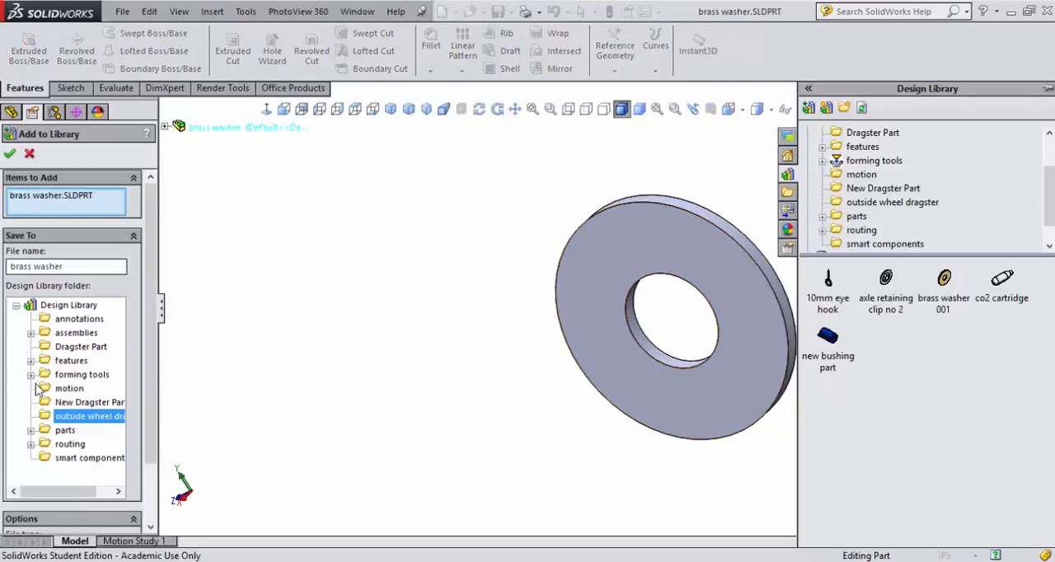
pyautogui.click(10, 154)
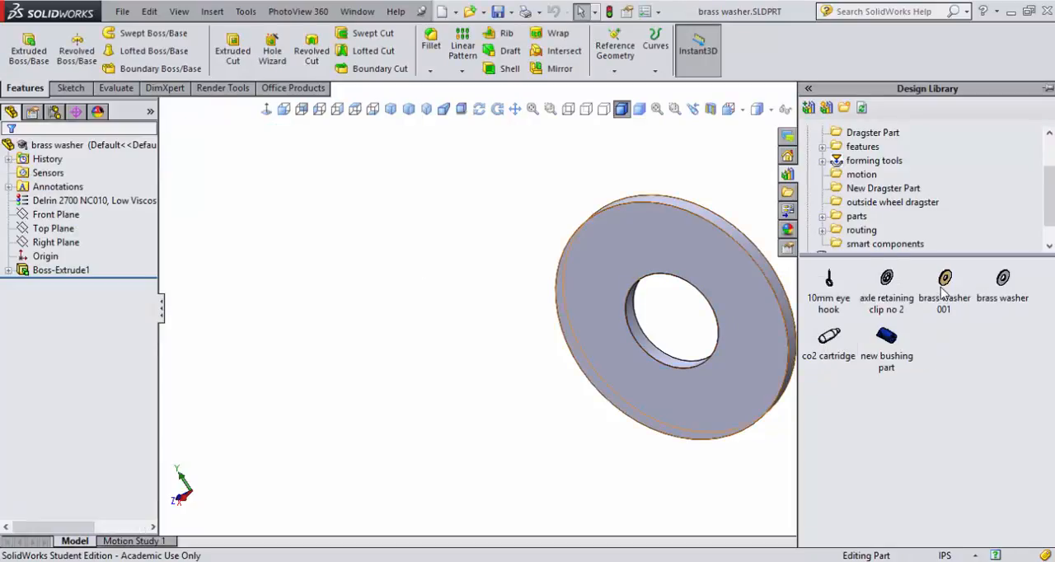
# Step: Rename the brass washer item in the outside wheel dragster library folder as delrin washer
pyautogui.click(999, 301)
pyautogui.rightClick(999, 303)
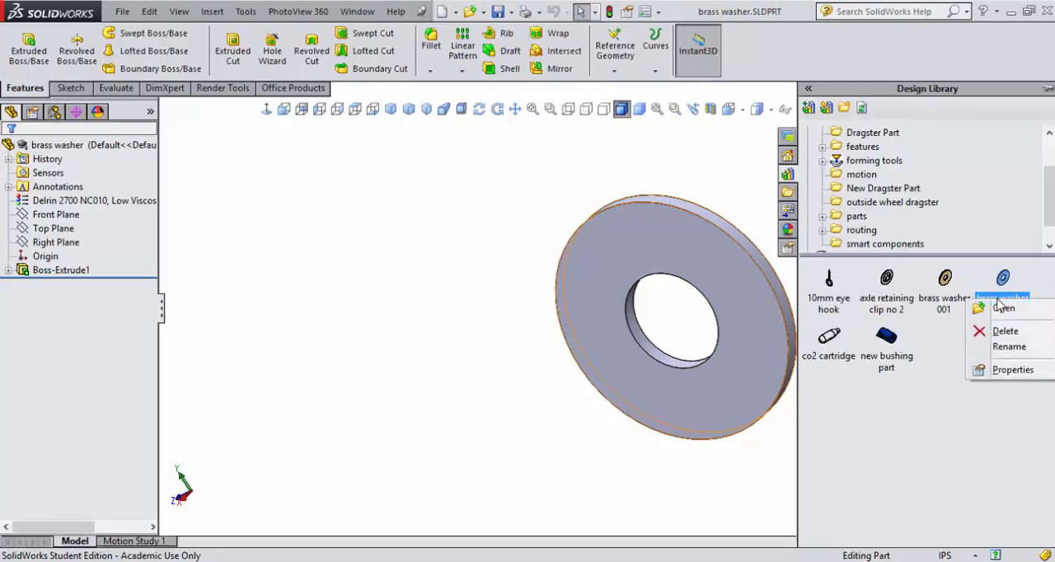
pyautogui.click(1002, 346)
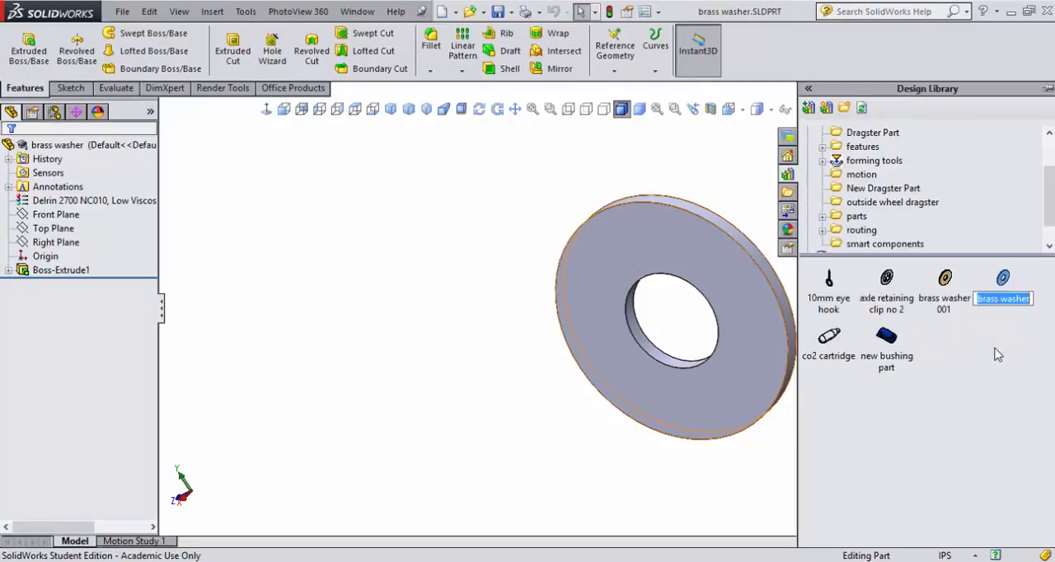
pyautogui.write('del')
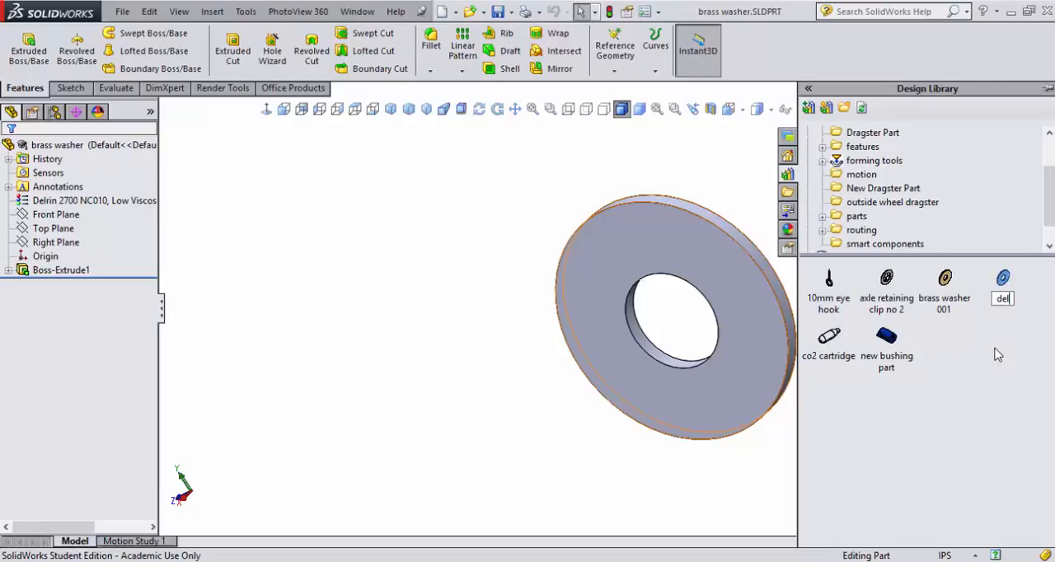
pyautogui.write('rin was')
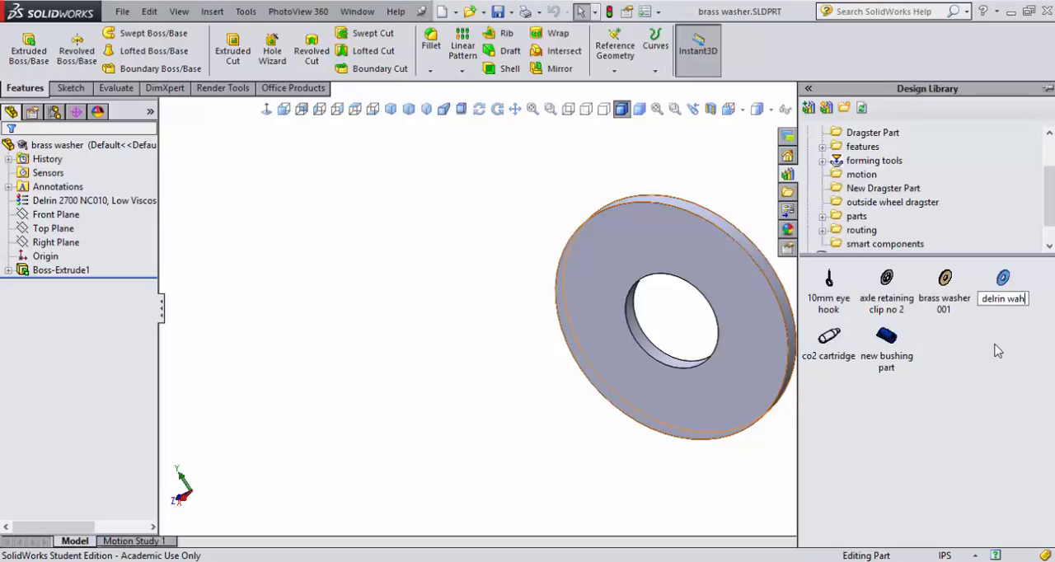
pyautogui.write('her')
pyautogui.press('Return')
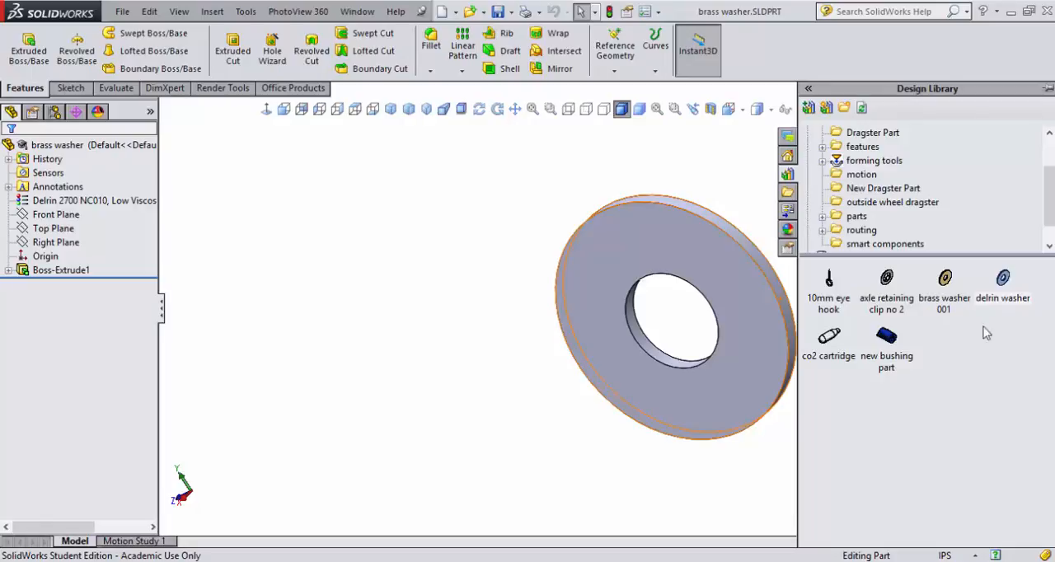